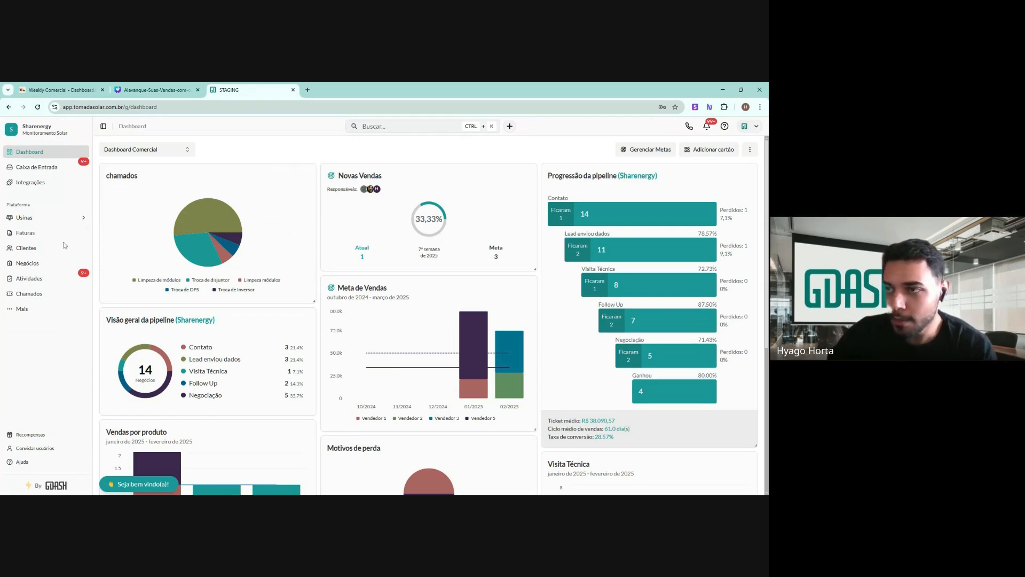
- Open the deals board and check the available pipelines and the deal cards in the Sharenergy pipeline
click(27, 263)
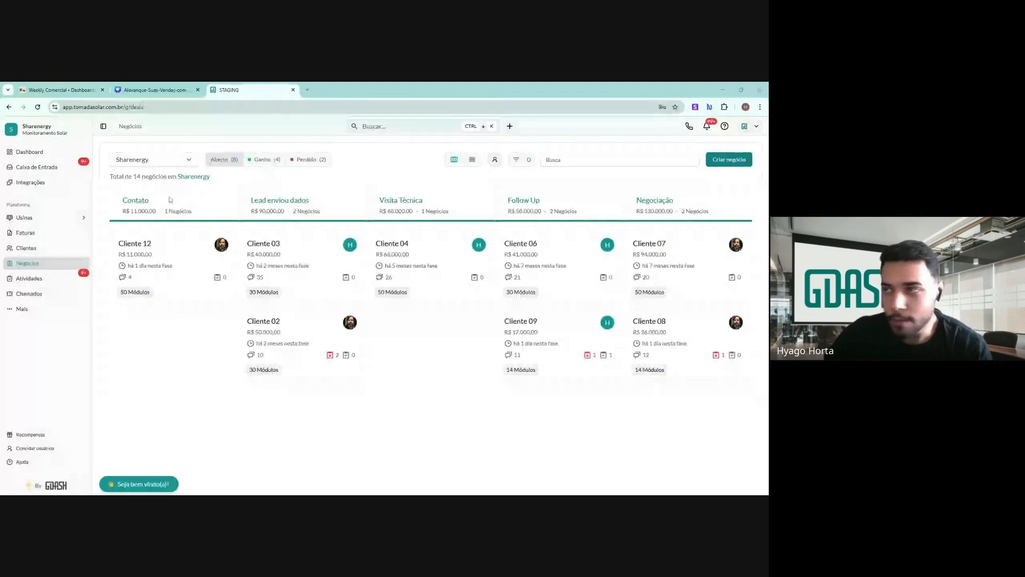
click(185, 166)
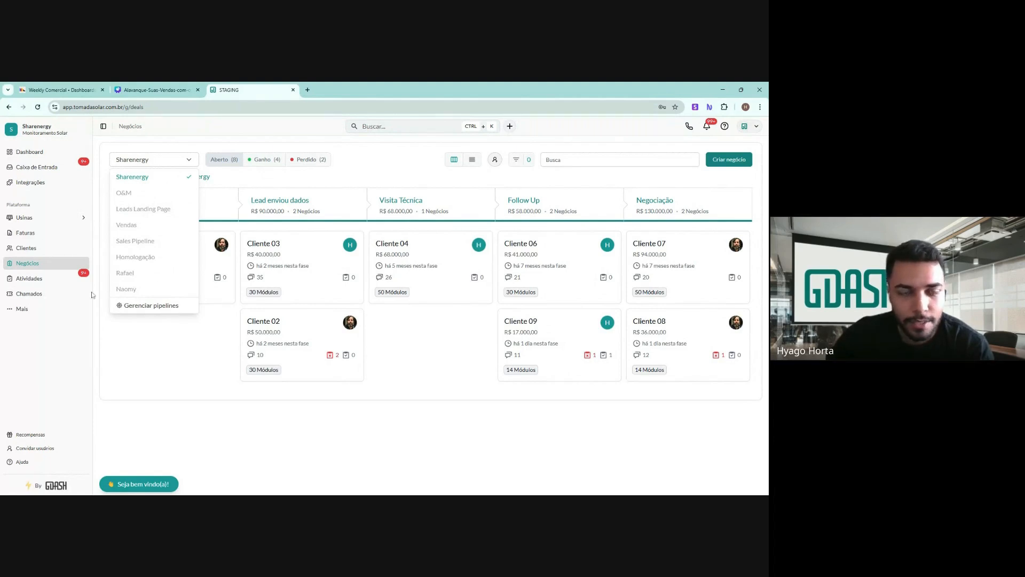
click(177, 351)
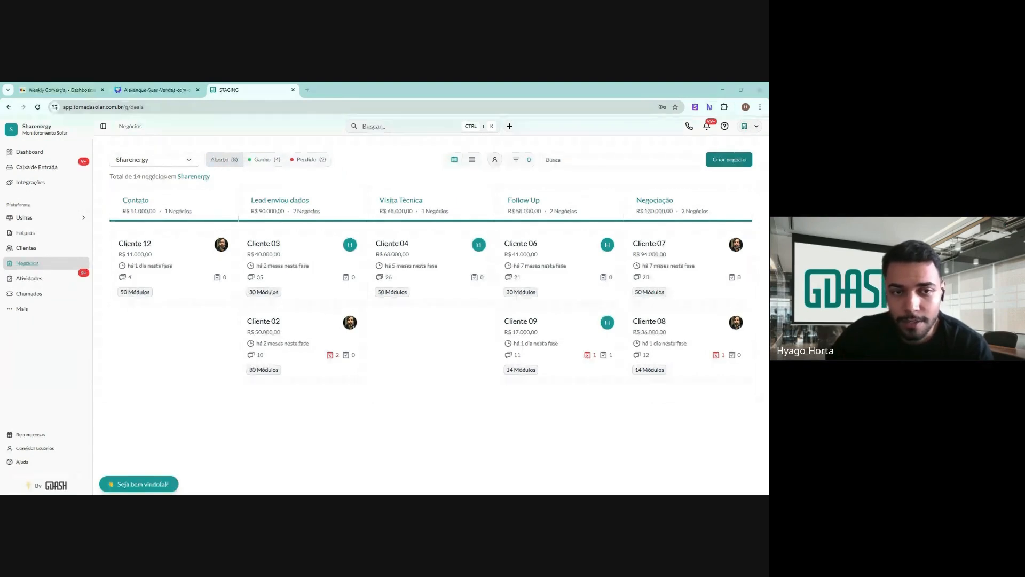
mouse_move(123, 280)
mouse_down()
mouse_move(121, 302)
mouse_move(160, 296)
mouse_move(114, 282)
mouse_up()
mouse_move(251, 280)
mouse_down()
mouse_move(270, 303)
mouse_move(267, 280)
mouse_move(248, 280)
mouse_up()
mouse_move(381, 283)
mouse_down()
mouse_move(378, 300)
mouse_move(373, 282)
mouse_up()
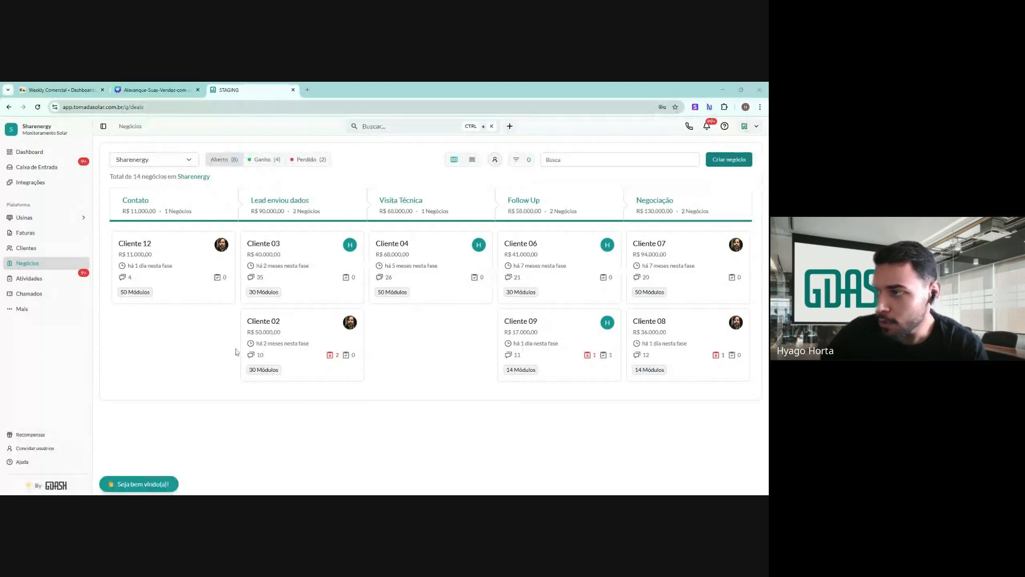
- Open the Cliente 12 deal and examine its detail fields, including the custom fields for visit, roof type, seller and payment
click(178, 257)
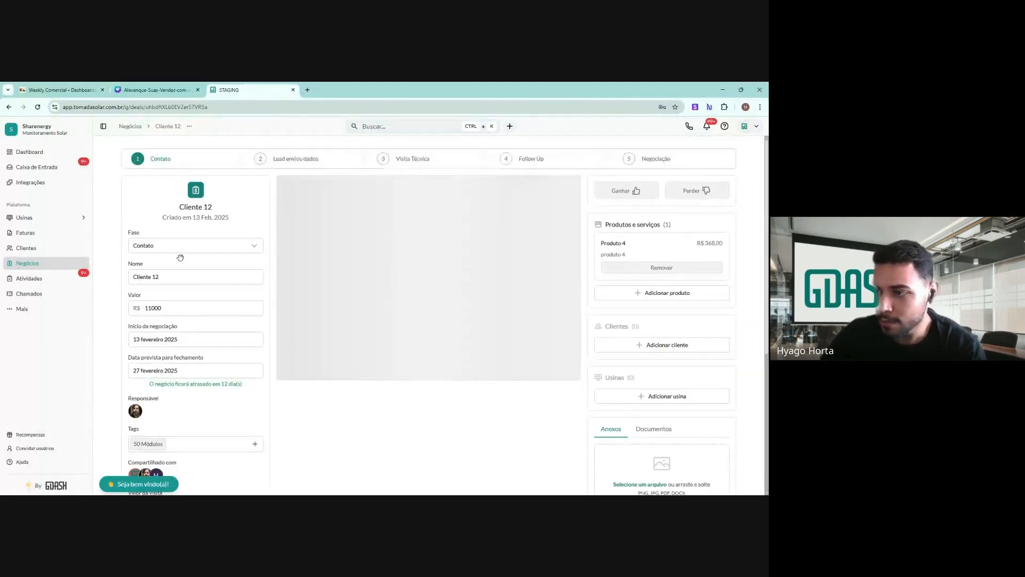
scroll(197, 285, down, 4)
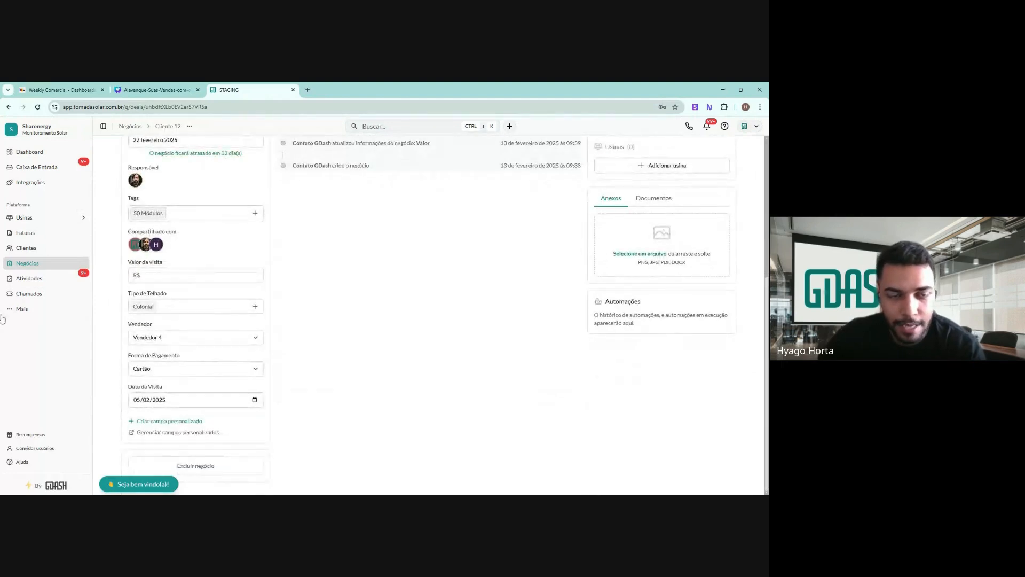
mouse_move(134, 379)
mouse_down()
mouse_move(131, 411)
mouse_move(133, 377)
mouse_move(113, 371)
mouse_move(126, 350)
mouse_up()
mouse_move(167, 314)
mouse_down()
mouse_move(170, 349)
mouse_move(130, 319)
mouse_move(138, 284)
mouse_up()
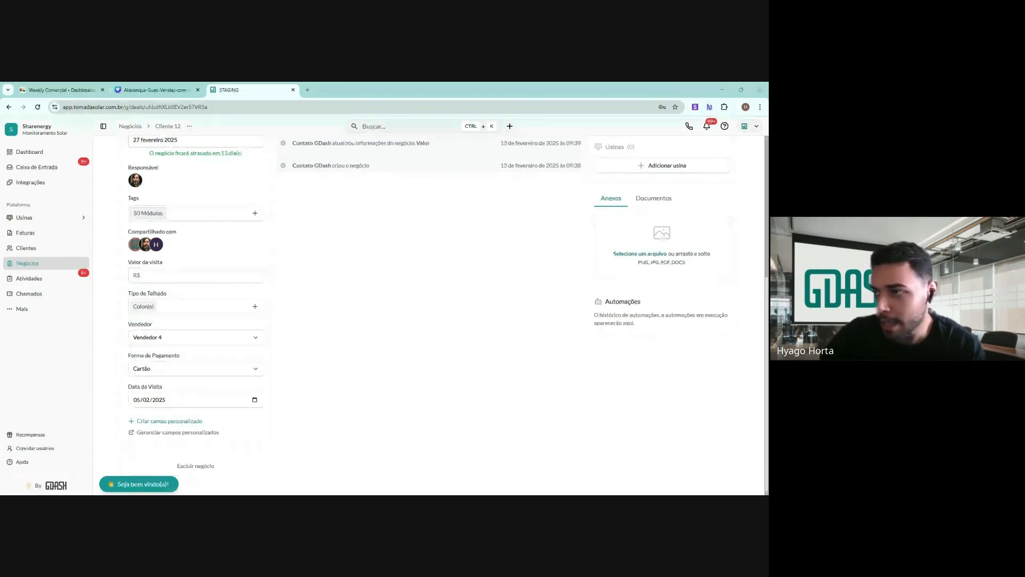
scroll(430, 315, up, 3)
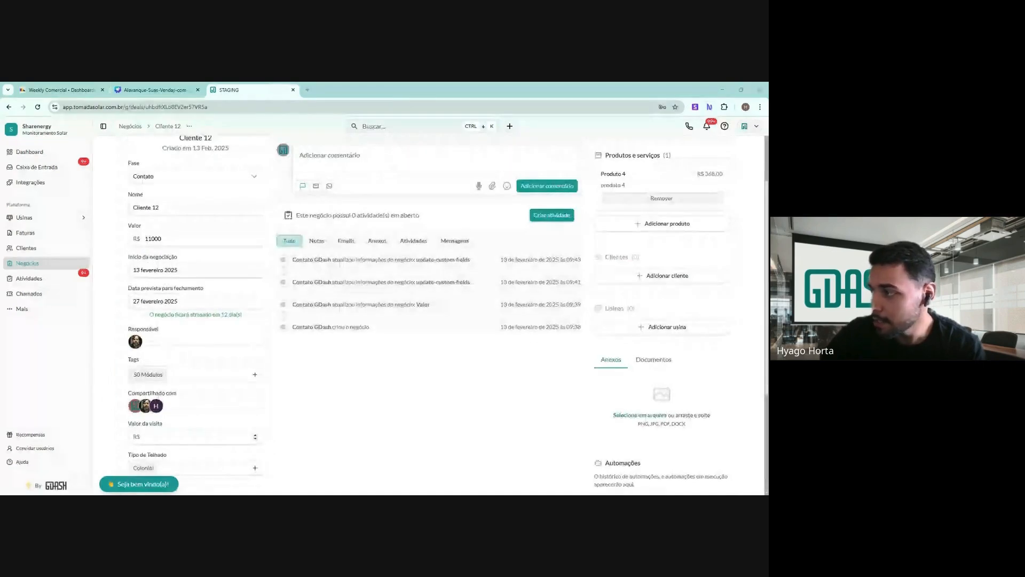
scroll(545, 283, up, 1)
- Start a new activity for the Cliente 12 deal and set its type to Email
click(544, 284)
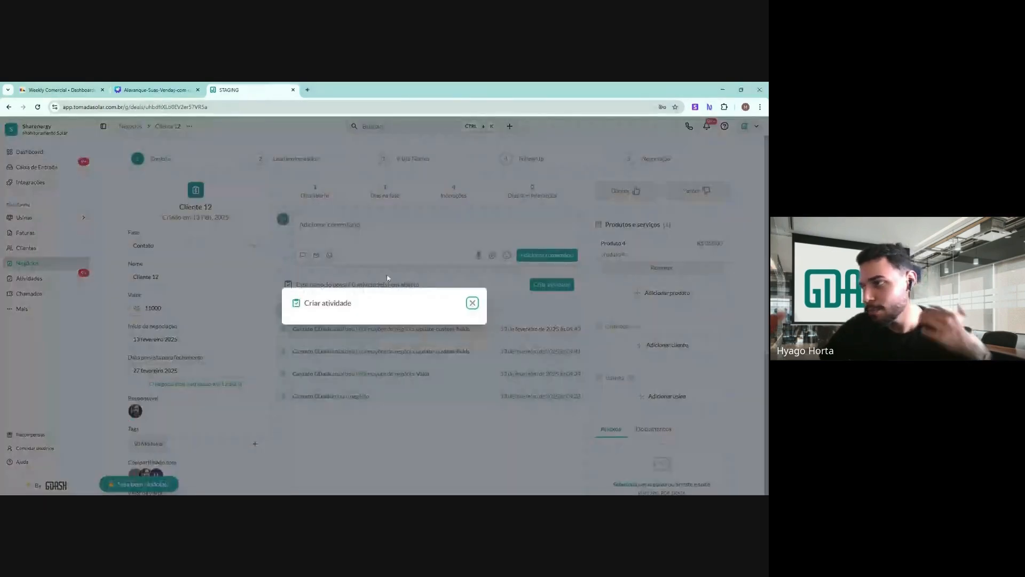
click(428, 191)
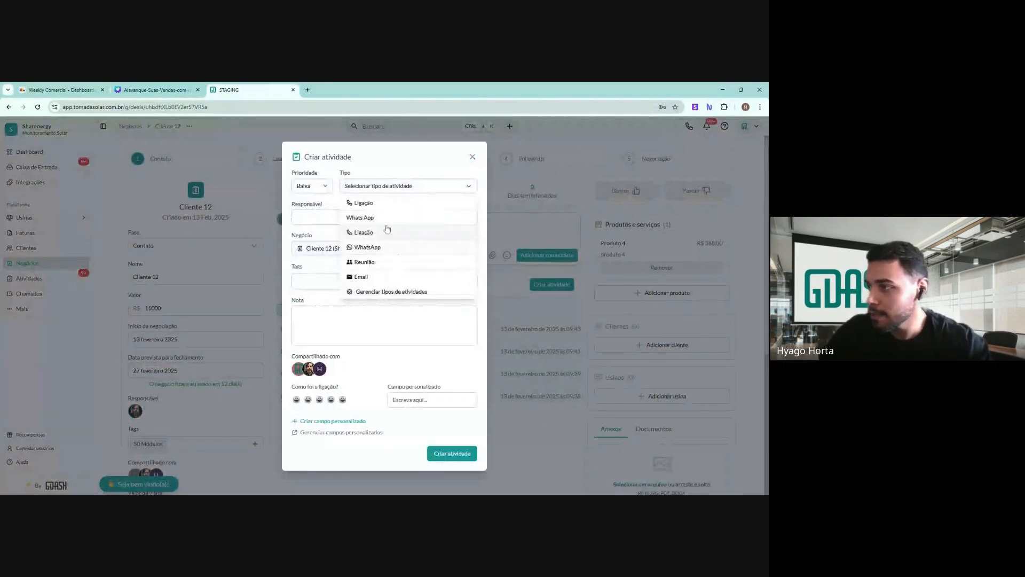
click(361, 276)
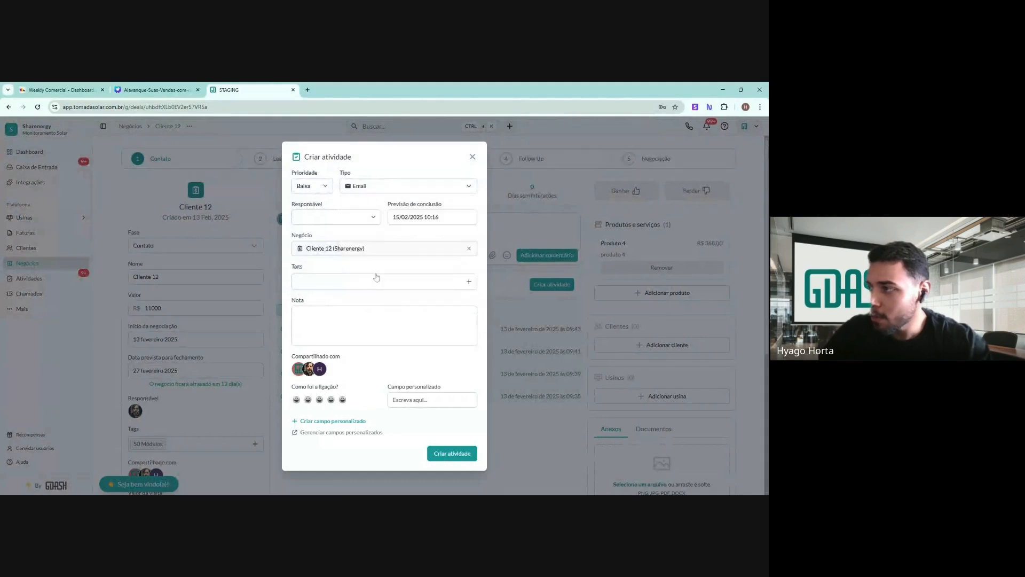
click(351, 283)
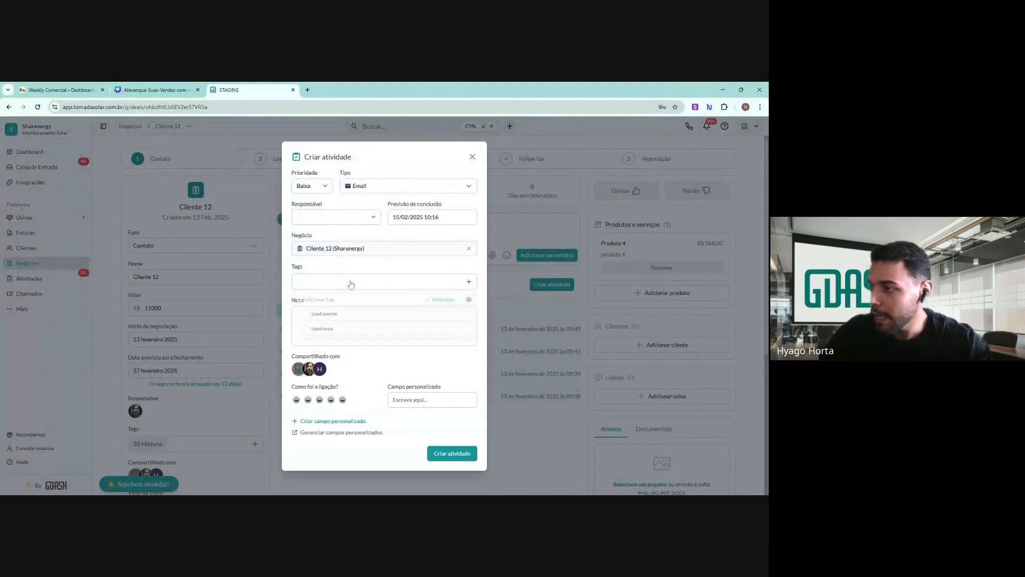
click(349, 289)
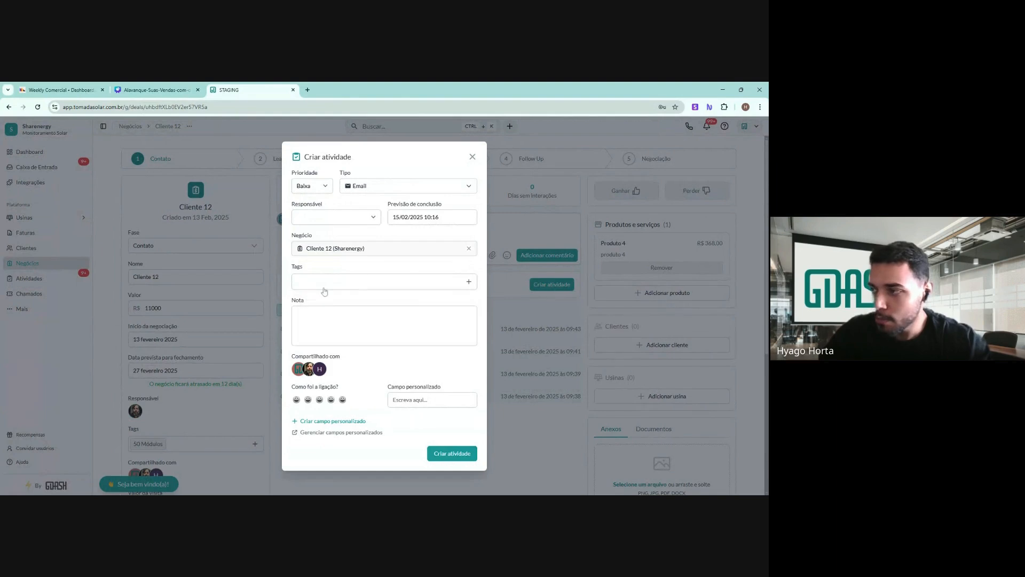
- Assign the responsible person, set the expected completion date to 18/02/2025 and create the activity
click(352, 224)
click(335, 262)
click(422, 217)
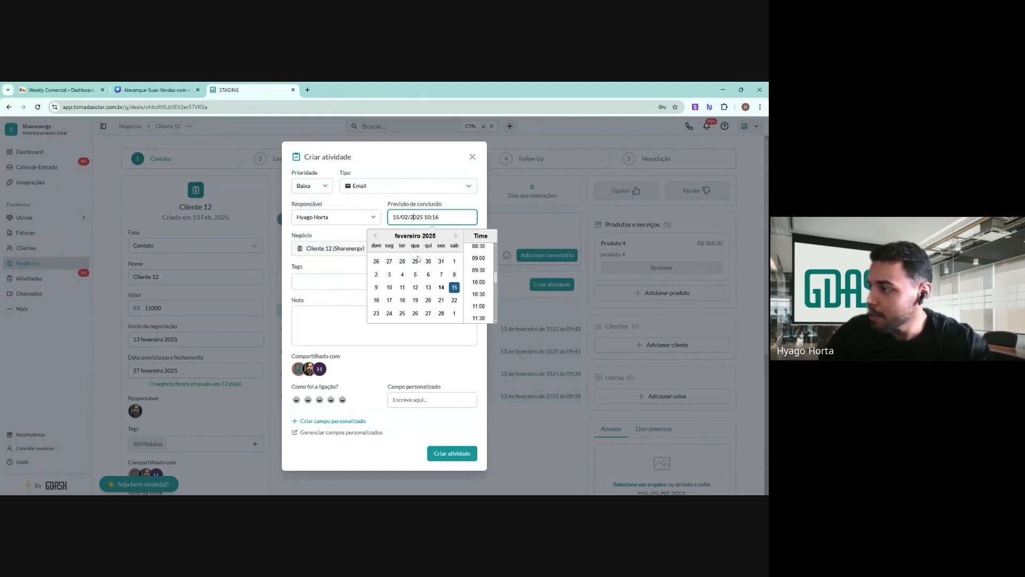
click(402, 301)
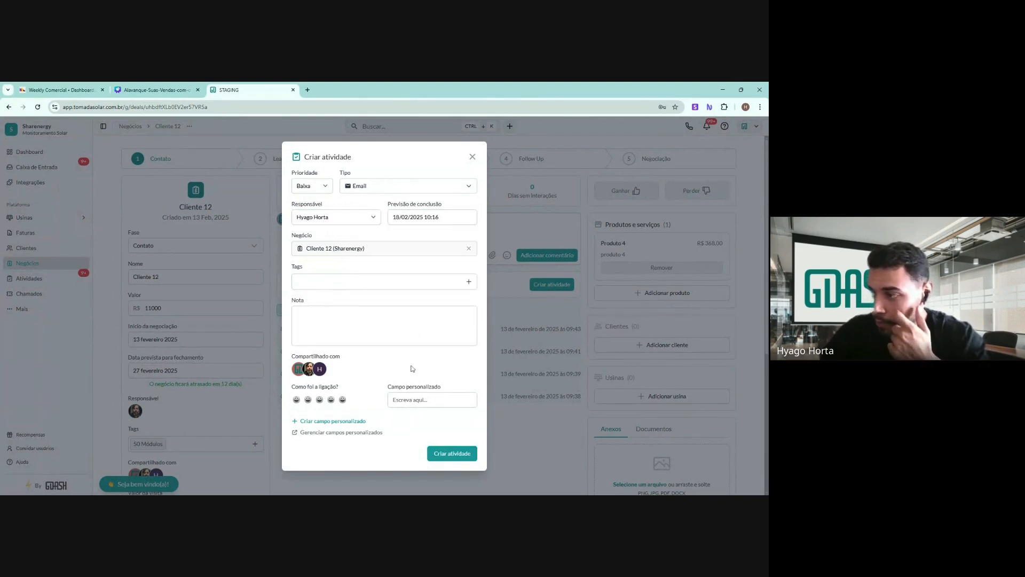
click(448, 453)
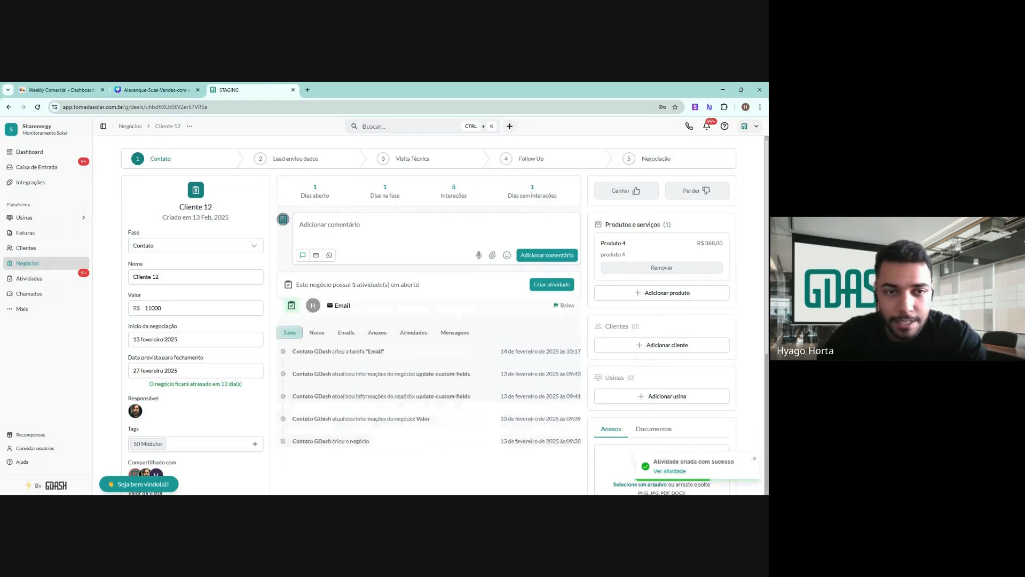
- Examine the deal's open activity, its history entries and its products and services section
mouse_move(380, 296)
mouse_down()
mouse_move(354, 302)
mouse_move(391, 303)
mouse_up()
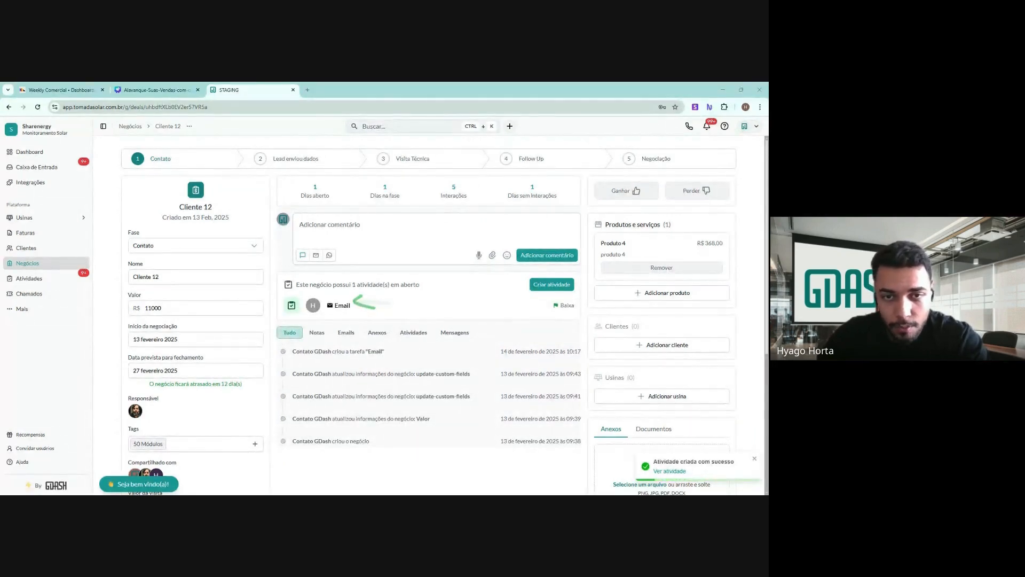
mouse_move(301, 344)
mouse_down()
mouse_move(279, 355)
mouse_move(270, 448)
mouse_move(441, 437)
mouse_move(473, 363)
mouse_move(308, 342)
mouse_up()
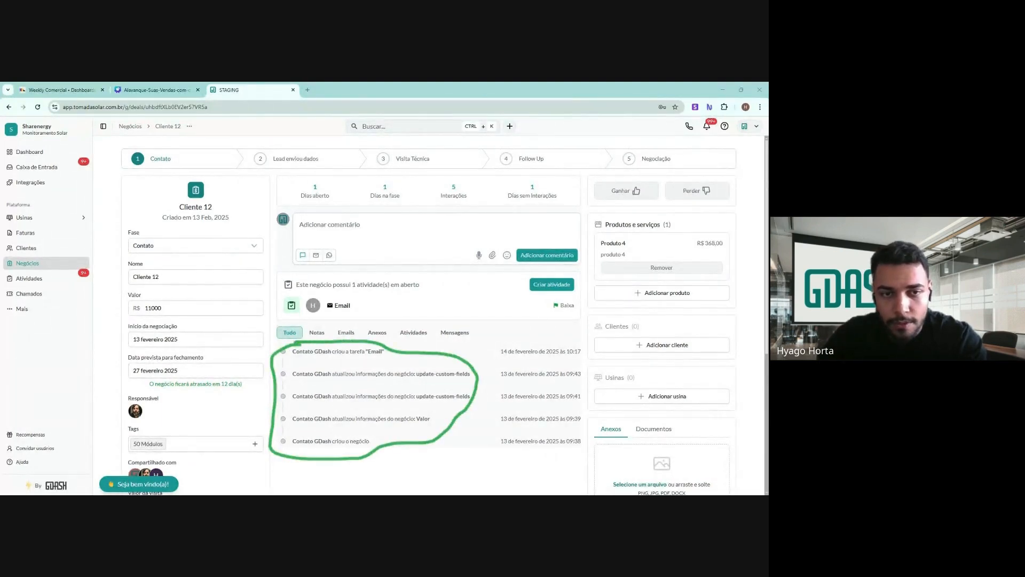
mouse_move(438, 312)
mouse_down()
mouse_move(426, 329)
mouse_move(437, 311)
mouse_up()
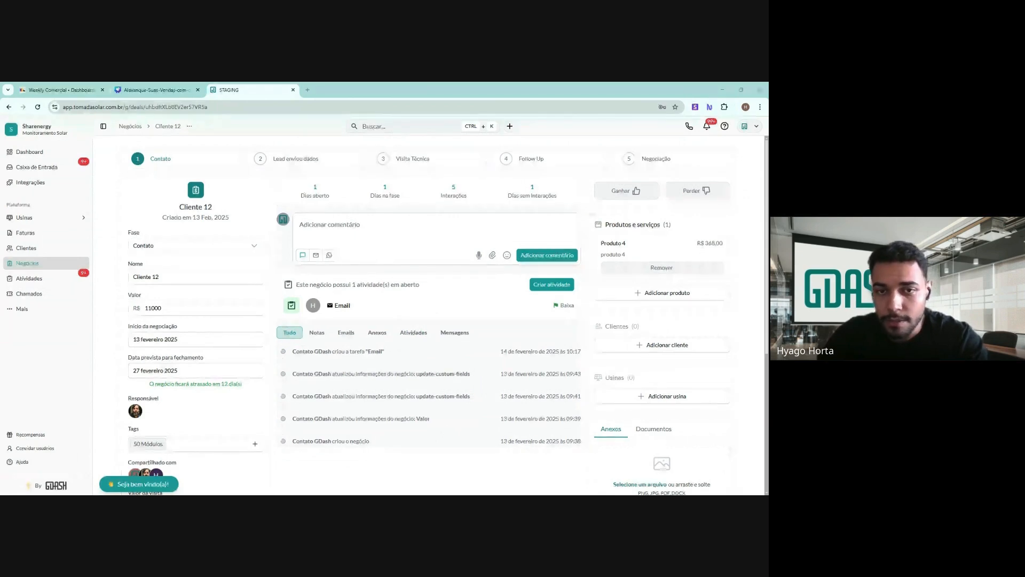
drag(638, 212, 653, 229)
mouse_move(566, 201)
mouse_down()
mouse_move(569, 234)
mouse_move(593, 227)
mouse_up()
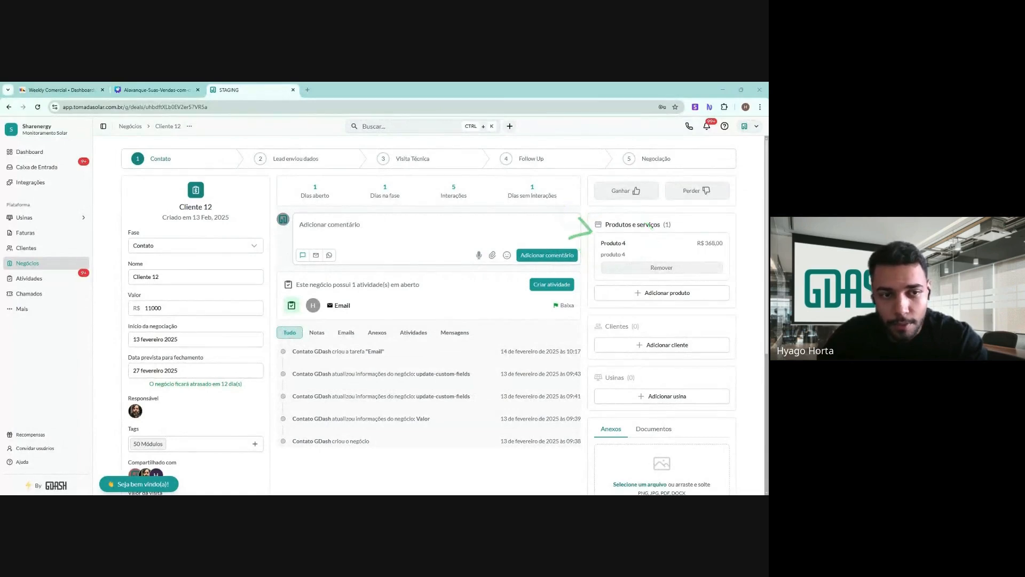
mouse_move(136, 286)
mouse_down()
mouse_move(181, 305)
mouse_move(134, 287)
mouse_up()
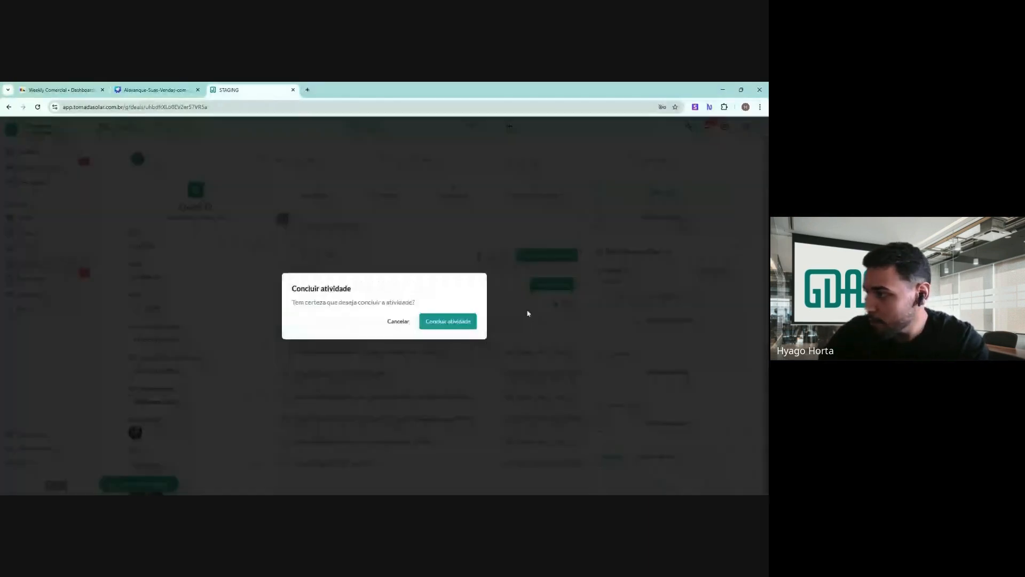
- Mark the Cliente 12 deal as won with its Email activity completed, and return to the dashboard
click(465, 326)
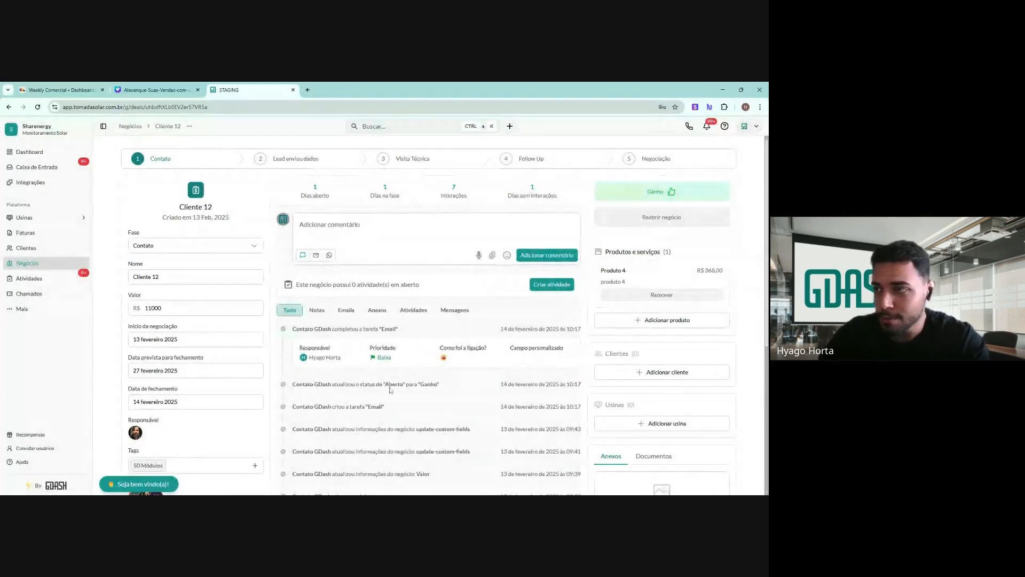
key(alt+Left)
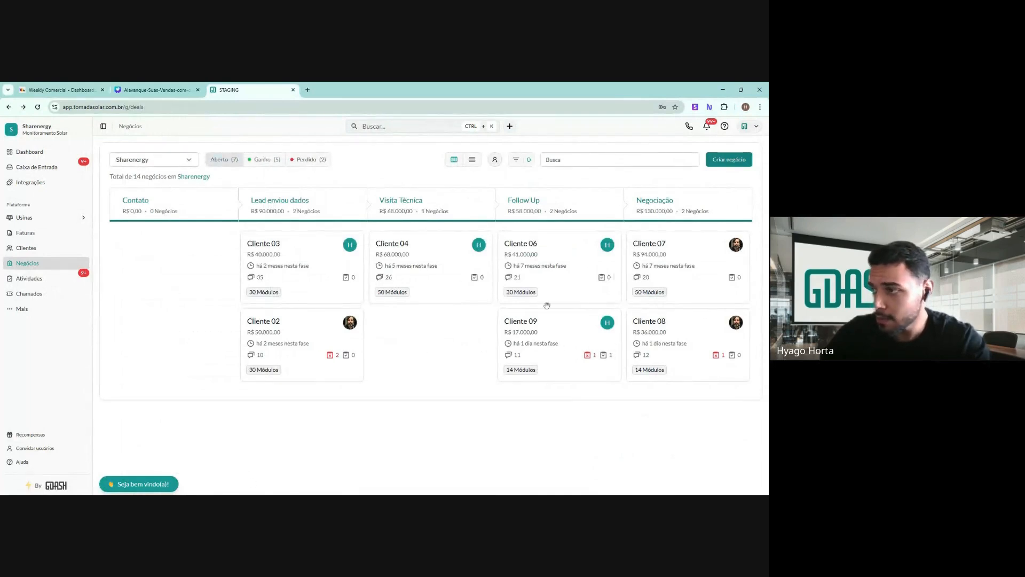
click(83, 154)
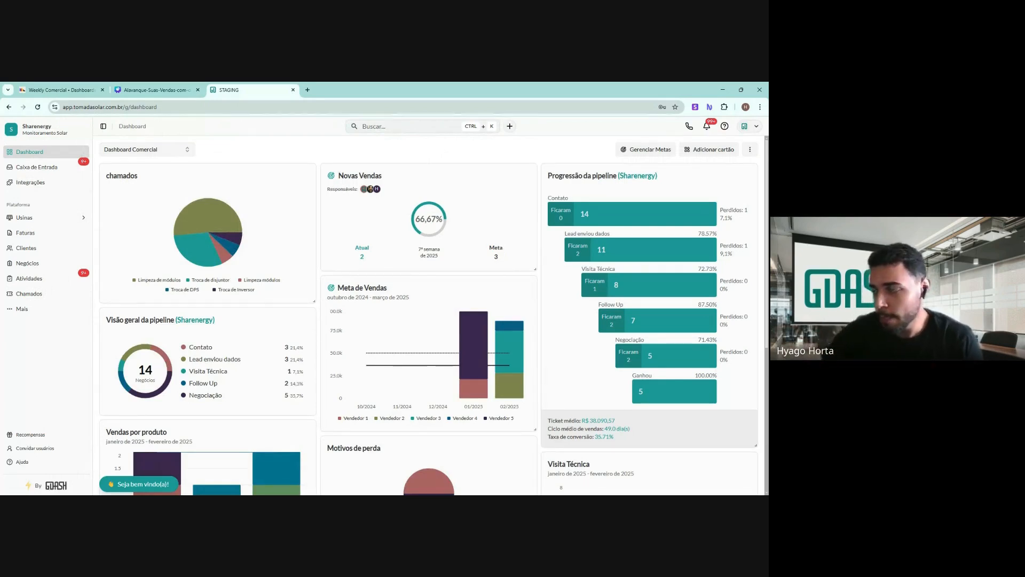
- Create a dashboard profile named Treinamento from the Em branco model and switch to it
click(103, 128)
click(118, 151)
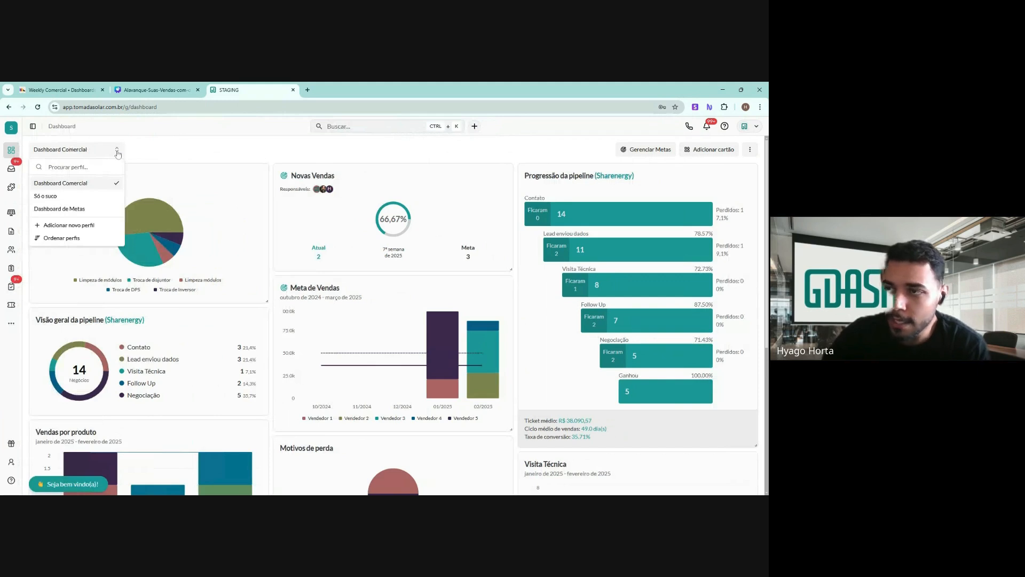
click(75, 232)
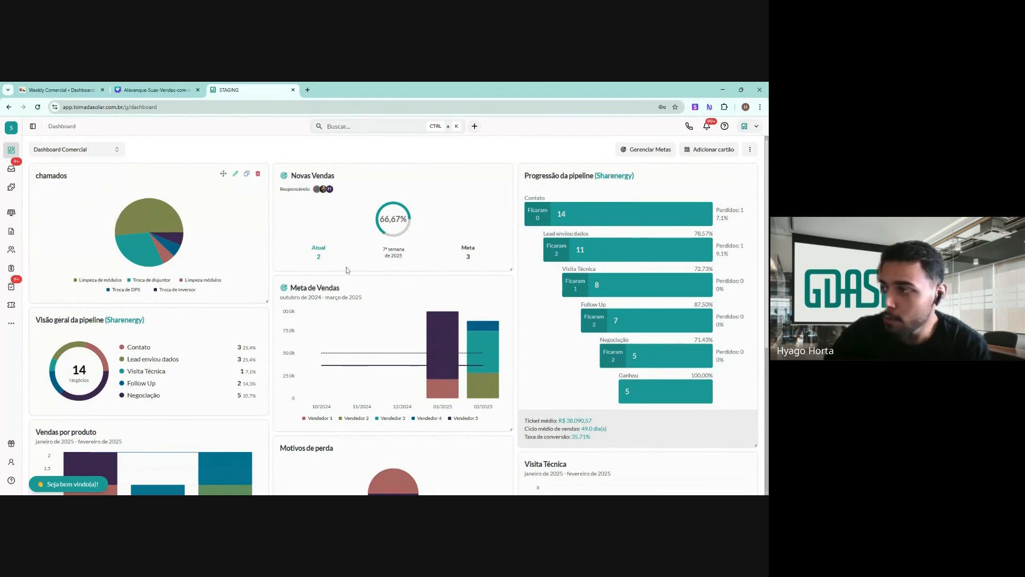
key(Tab)
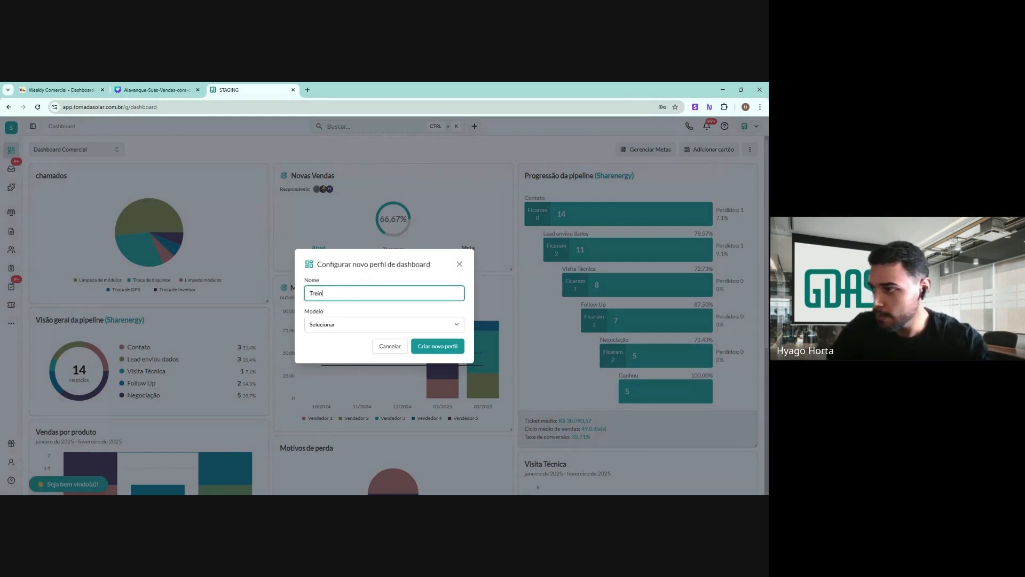
click(343, 326)
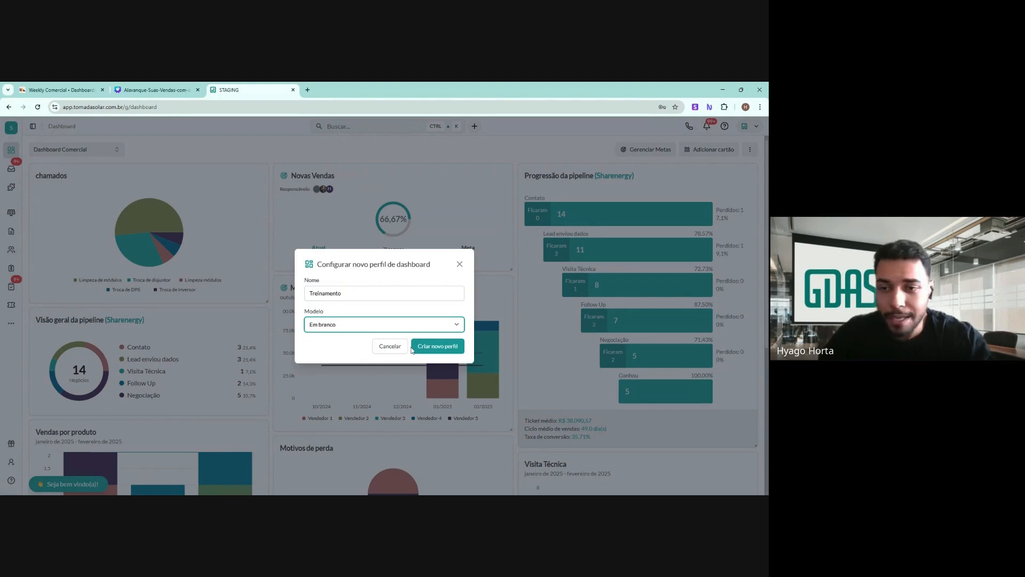
click(442, 348)
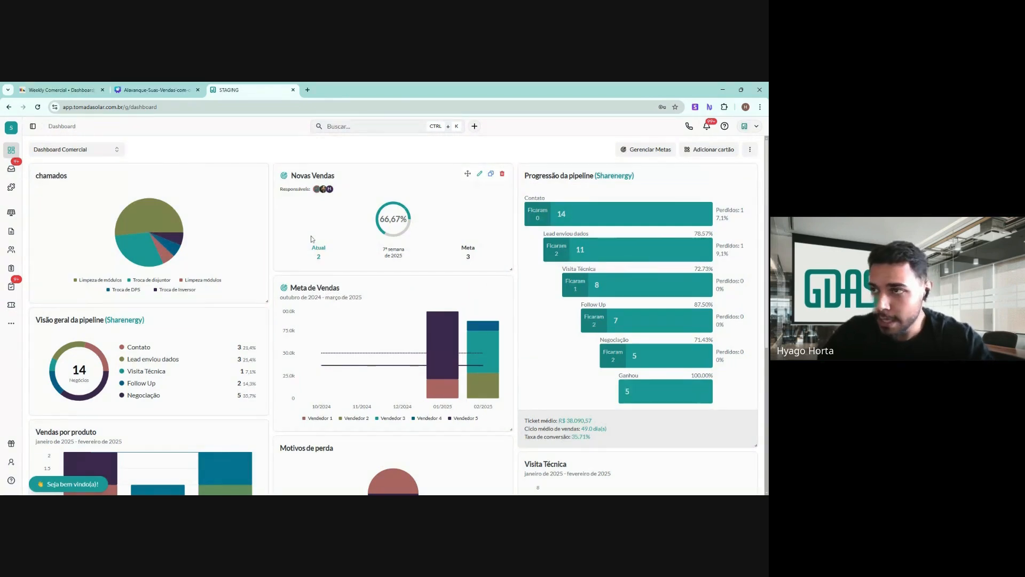
click(109, 151)
click(59, 223)
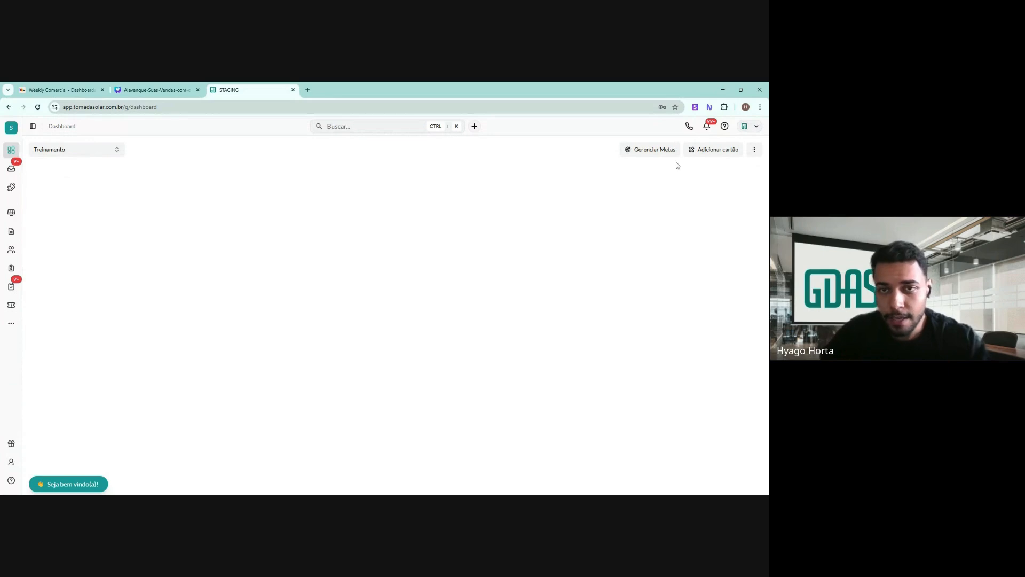
click(695, 155)
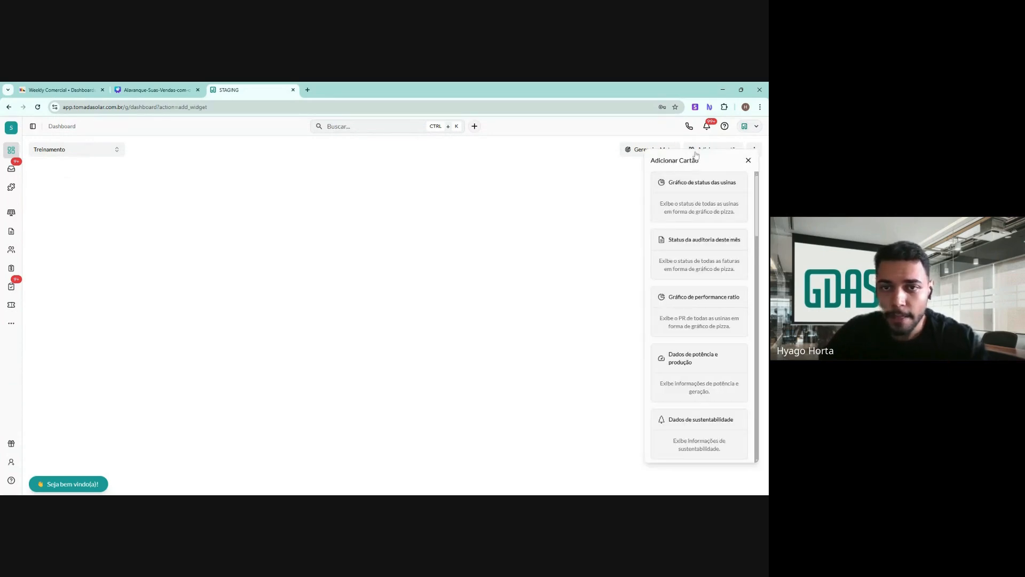
click(638, 187)
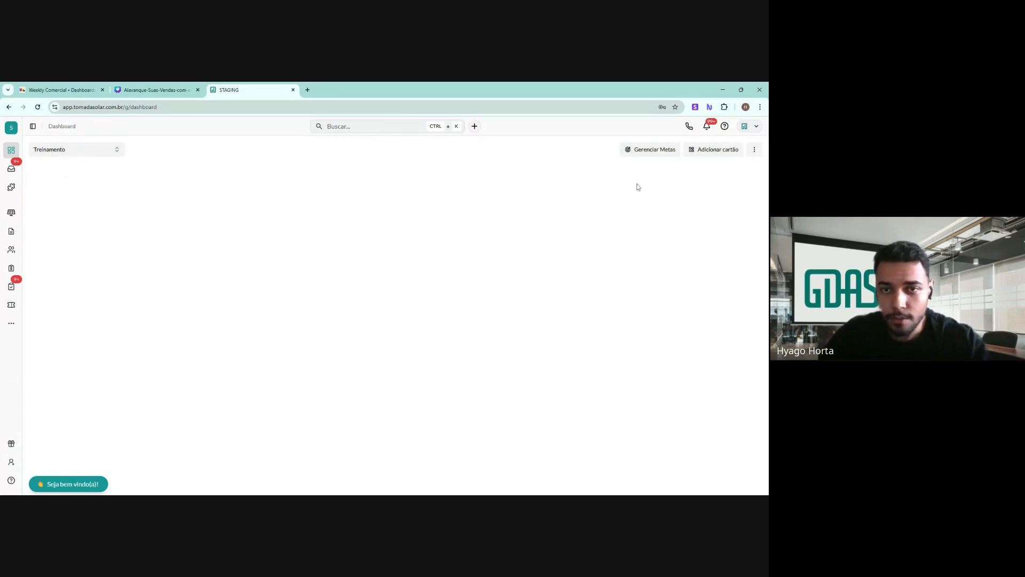
drag(681, 162, 746, 162)
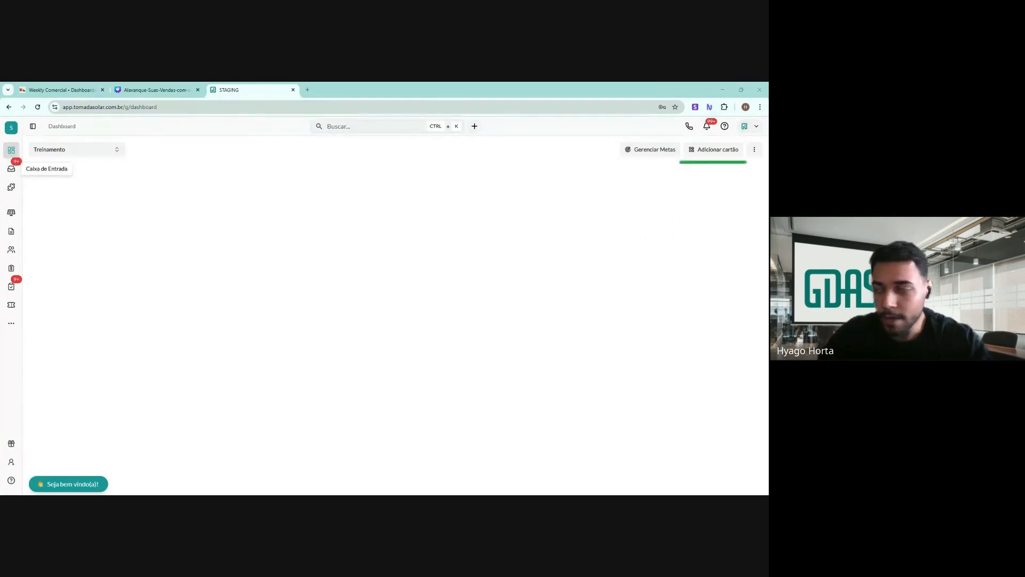
- Add the Progressão da pipeline and Visão geral da pipeline cards to the Treinamento dashboard
click(694, 151)
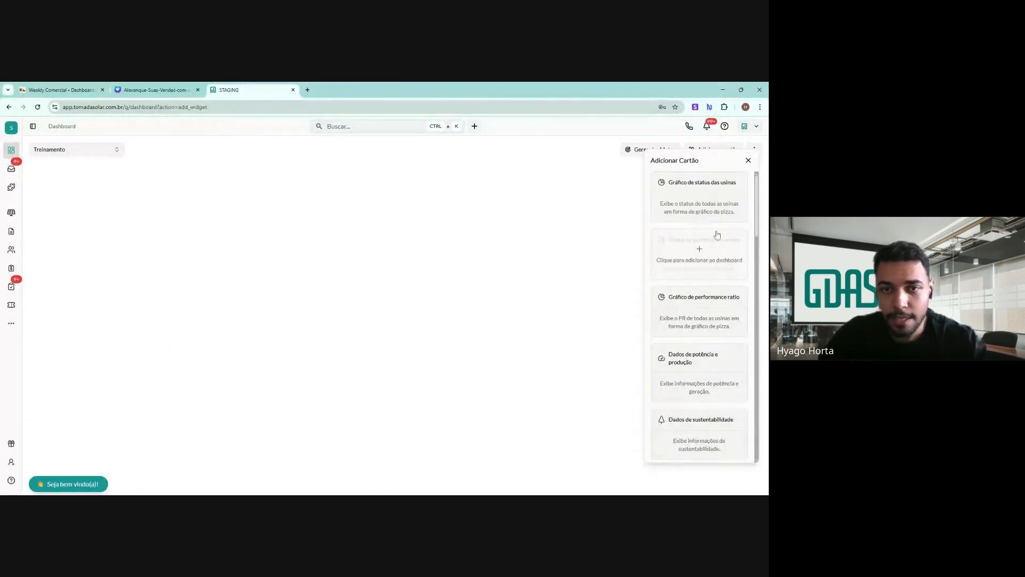
scroll(711, 259, down, 1)
scroll(711, 259, down, 1)
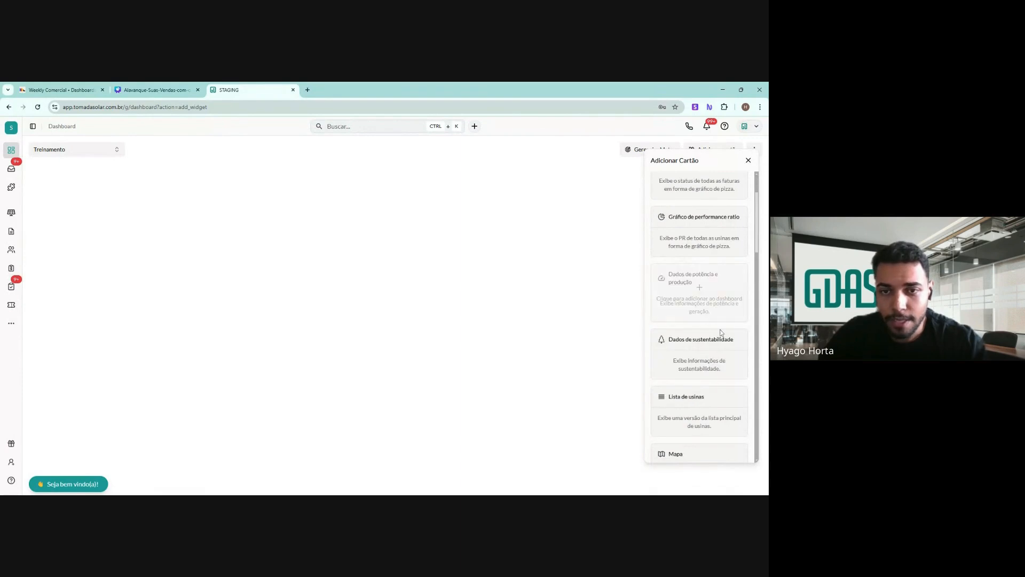
scroll(728, 351, down, 1)
scroll(725, 354, down, 4)
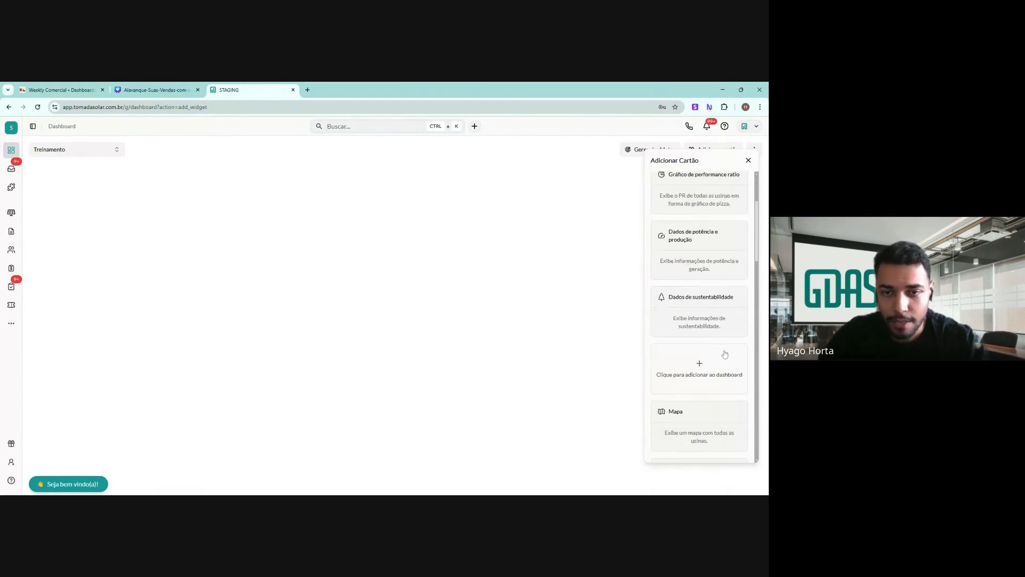
scroll(724, 354, down, 2)
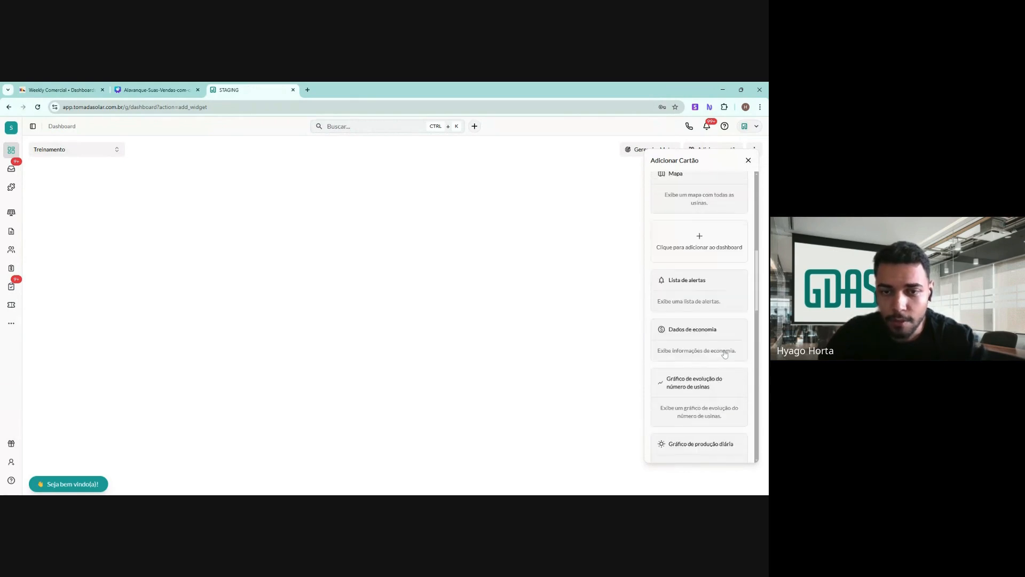
scroll(732, 311, down, 5)
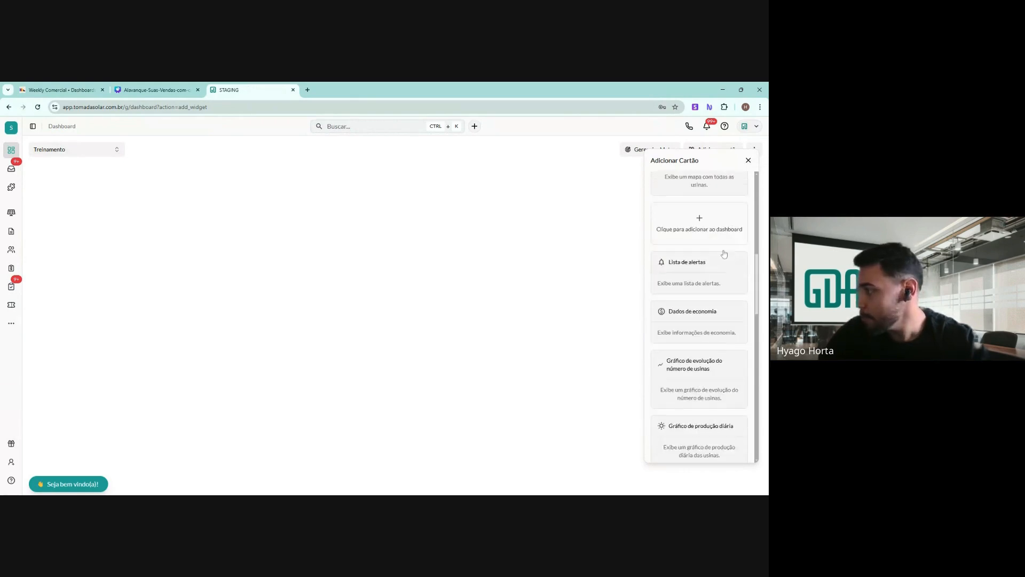
scroll(722, 256, down, 4)
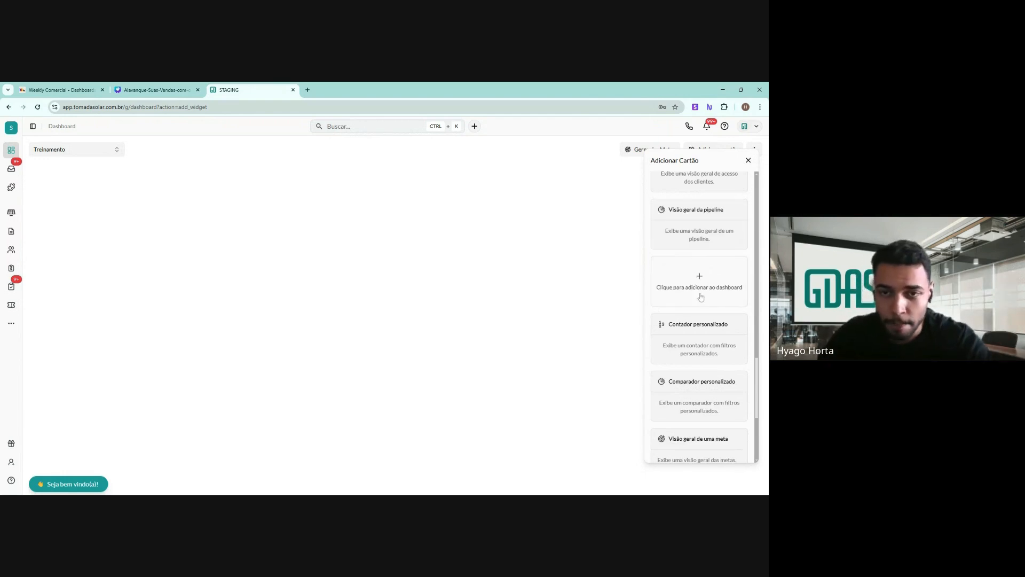
click(701, 270)
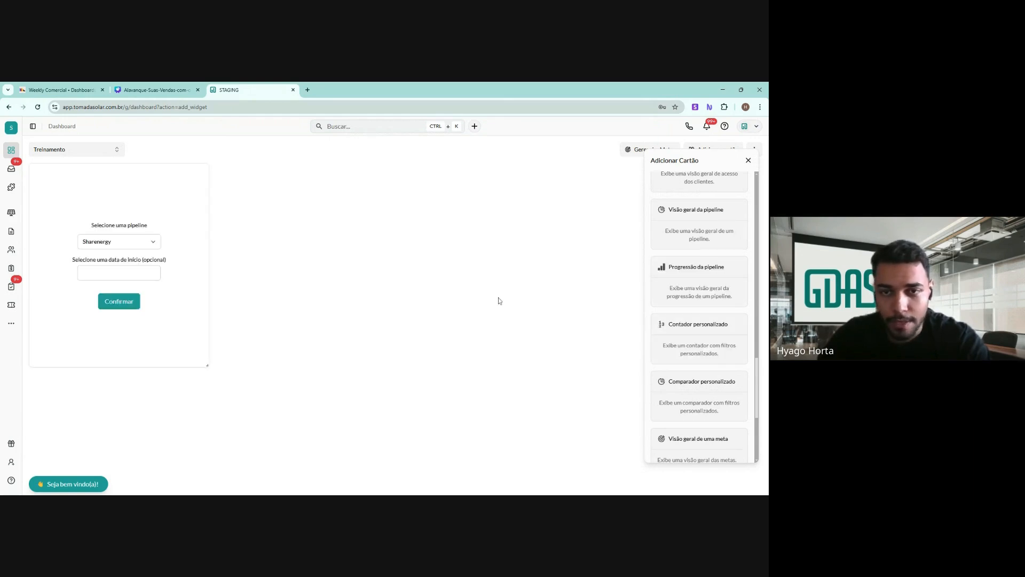
click(700, 233)
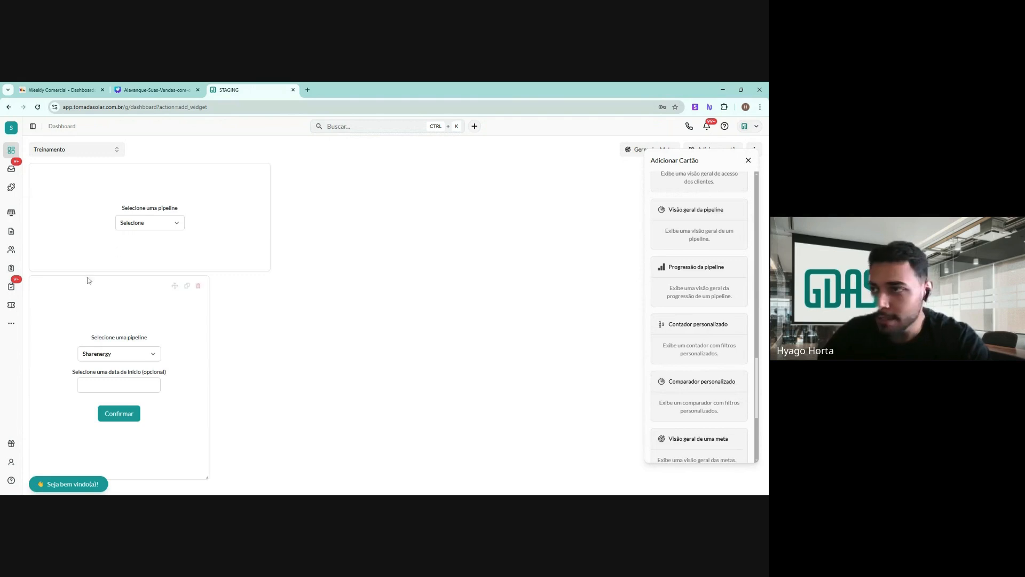
- Set the Visão geral da pipeline card to show the Sharenergy pipeline
mouse_move(122, 196)
mouse_down()
mouse_move(101, 237)
mouse_move(128, 195)
mouse_move(118, 198)
mouse_up()
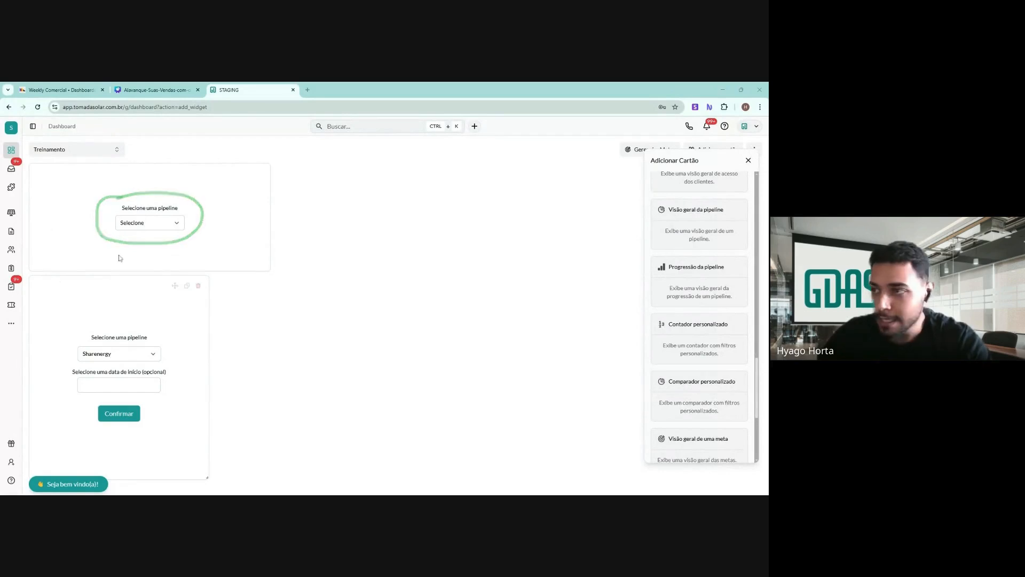
click(153, 223)
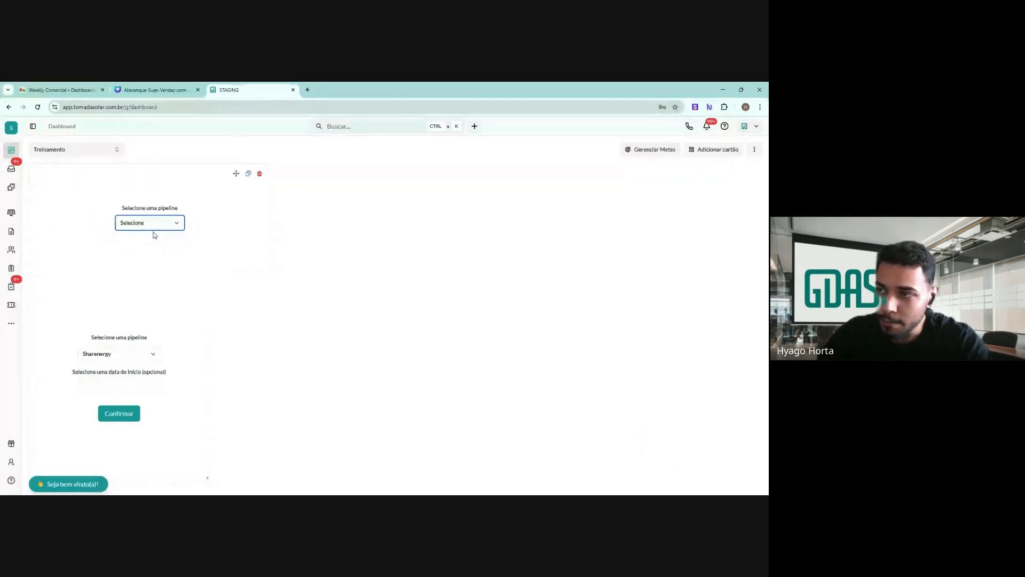
click(154, 236)
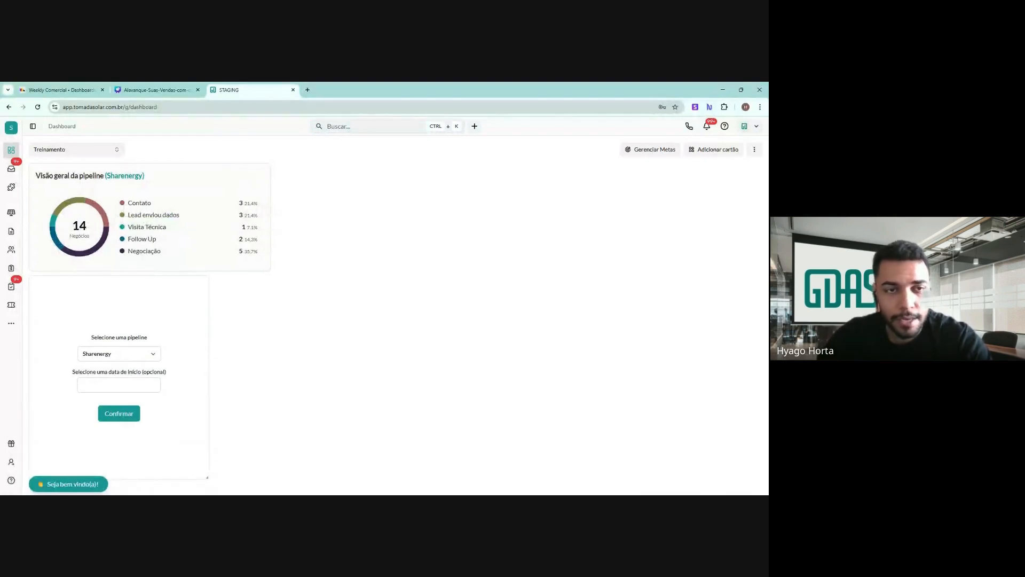
- Examine the deal count and percentage of each stage in the Sharenergy pipeline overview card
mouse_move(165, 204)
mouse_down()
mouse_move(226, 201)
mouse_move(219, 208)
mouse_move(231, 217)
mouse_up()
drag(176, 232, 238, 229)
drag(176, 241, 229, 239)
mouse_move(239, 189)
mouse_down()
mouse_move(224, 199)
mouse_move(233, 190)
mouse_up()
click(162, 204)
click(226, 216)
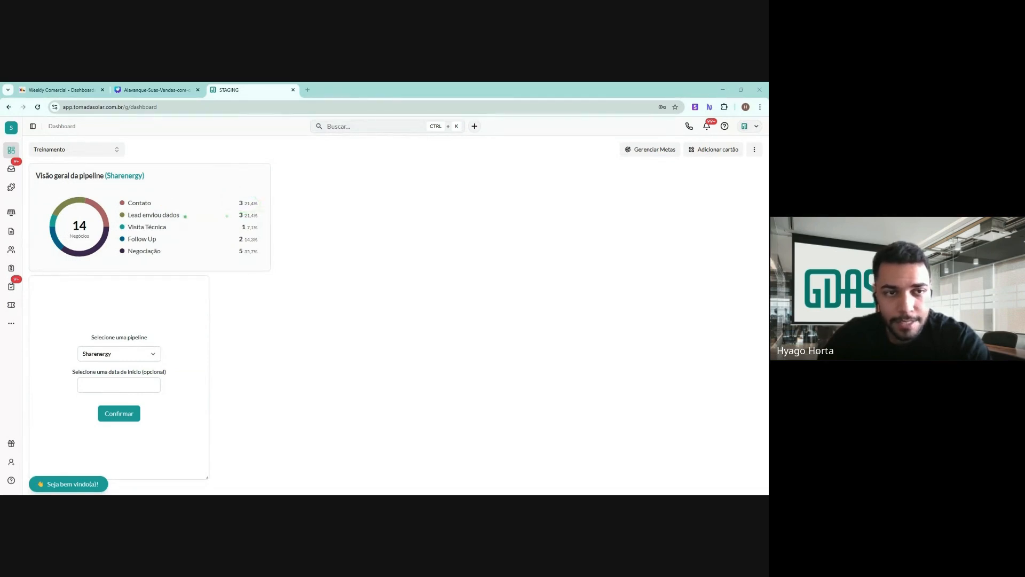
click(235, 227)
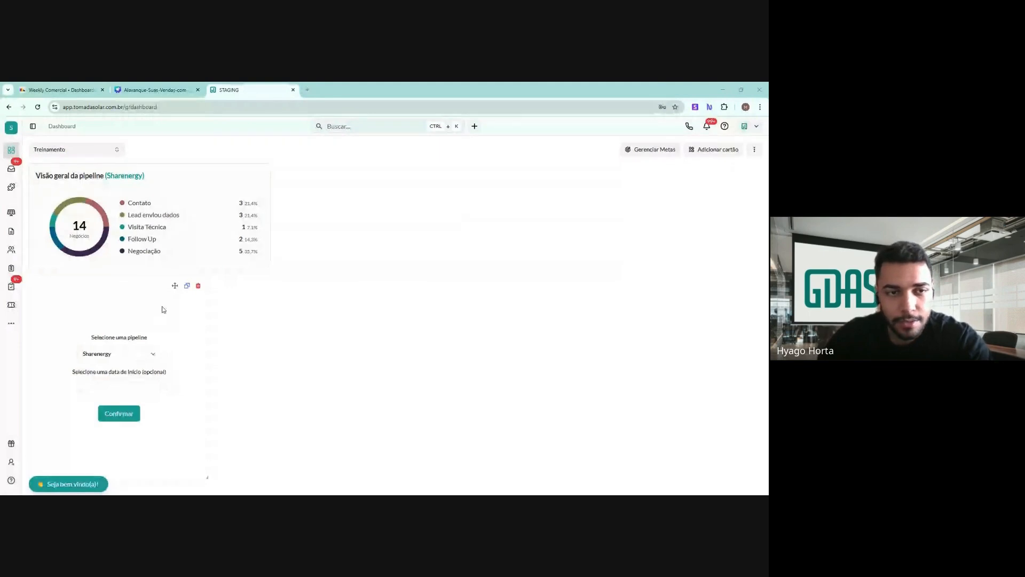
- Move the unconfigured pipeline progression card beside the overview card and enlarge it
drag(174, 292, 456, 217)
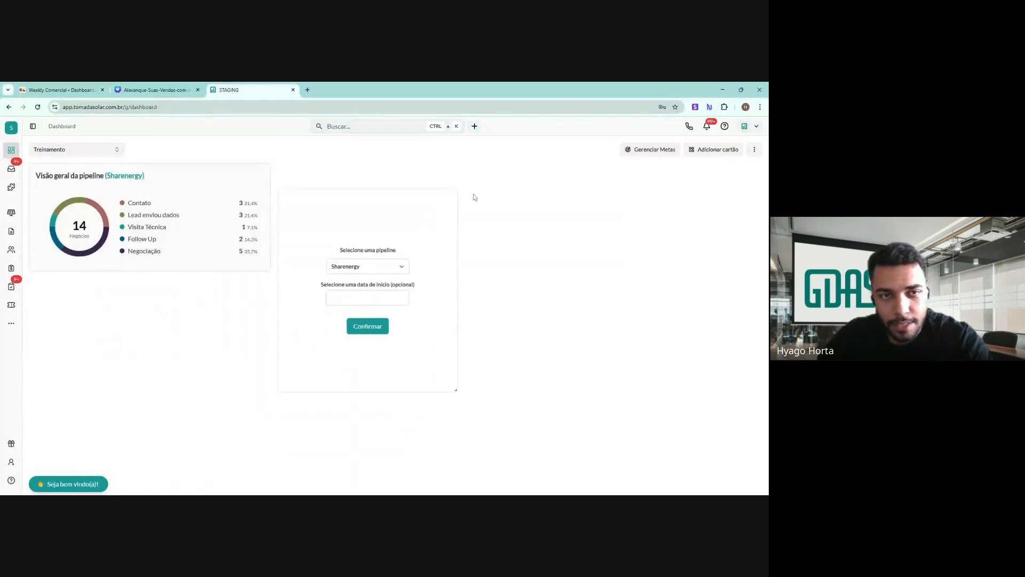
drag(453, 367, 549, 469)
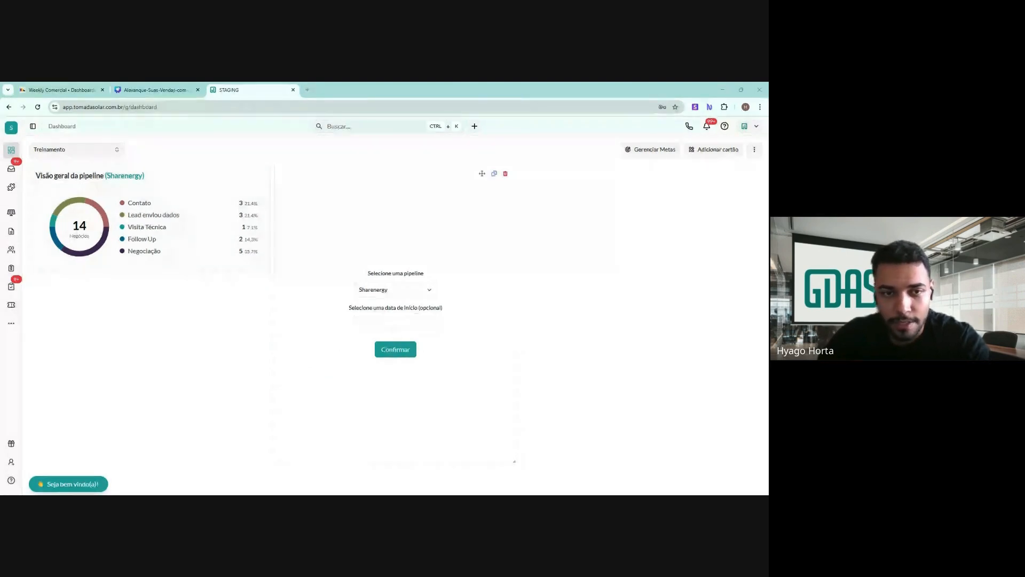
- Configure the pipeline progression card for the Sharenergy pipeline with the start date 01/01/2025
click(402, 295)
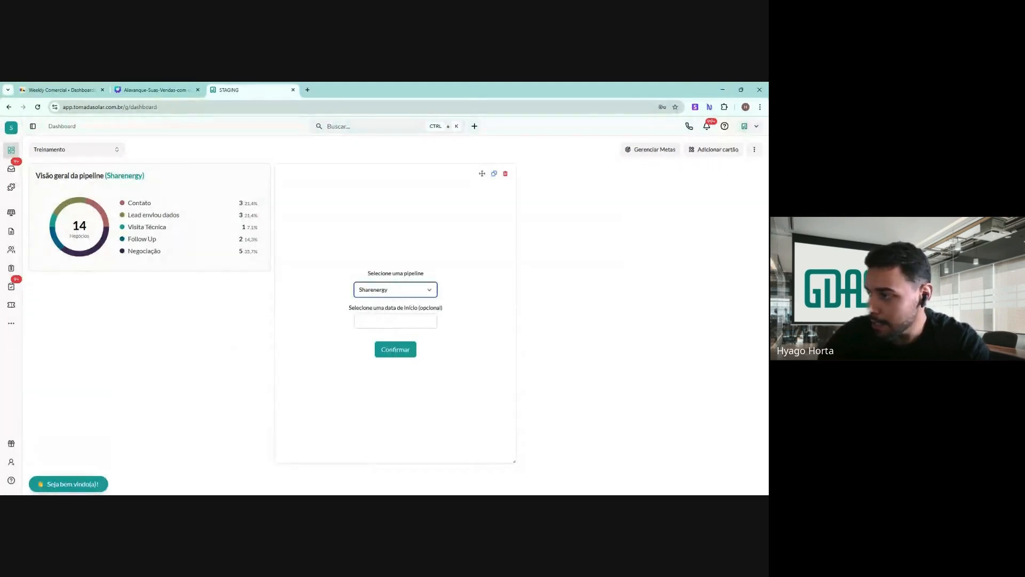
click(380, 320)
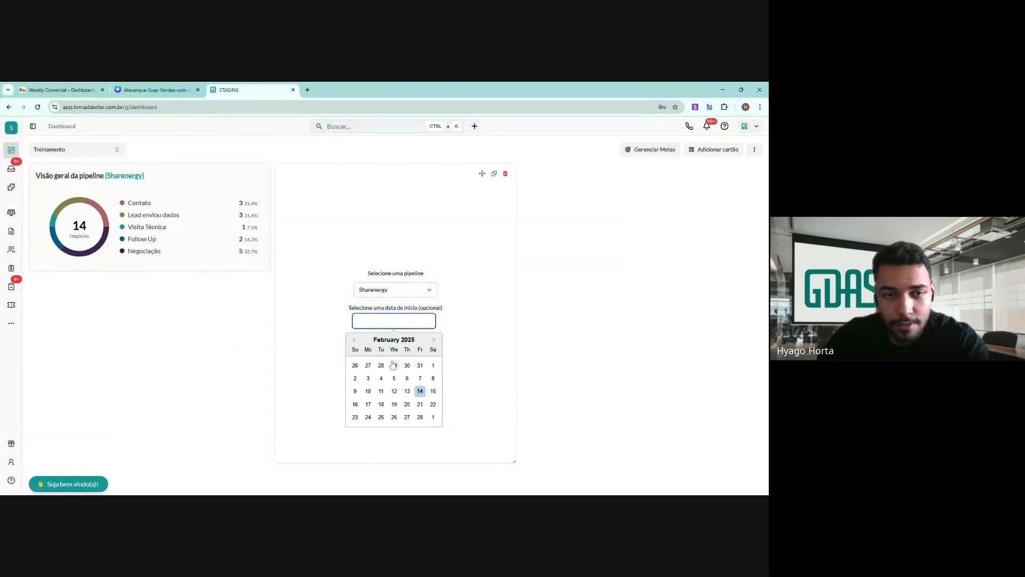
click(354, 340)
click(394, 365)
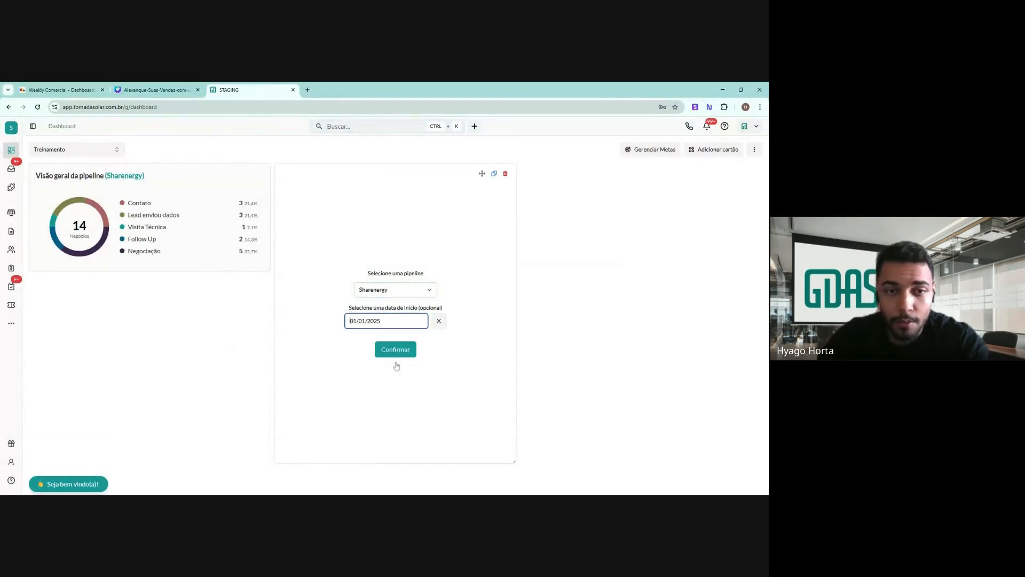
click(406, 358)
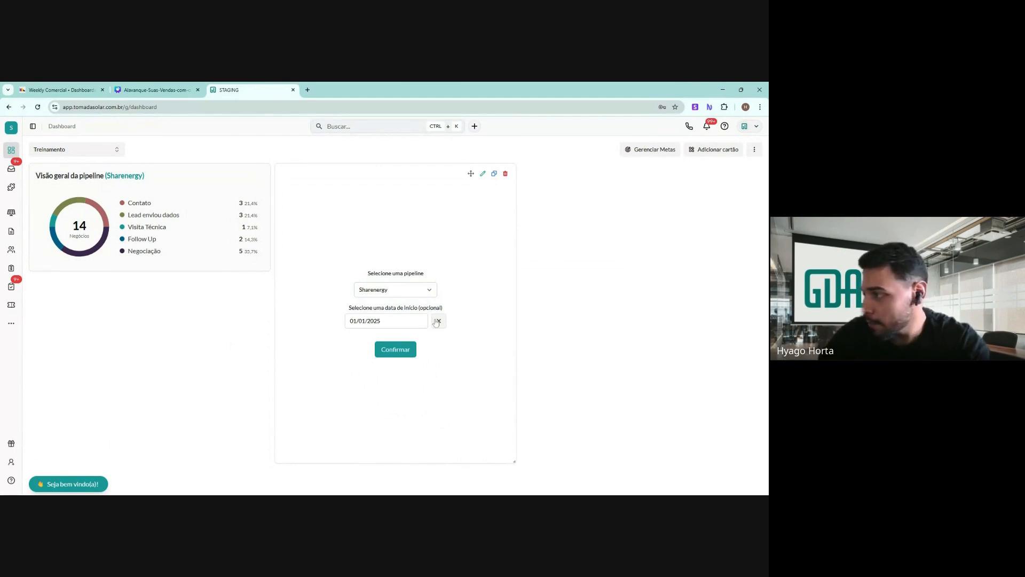
click(422, 289)
click(427, 301)
click(395, 350)
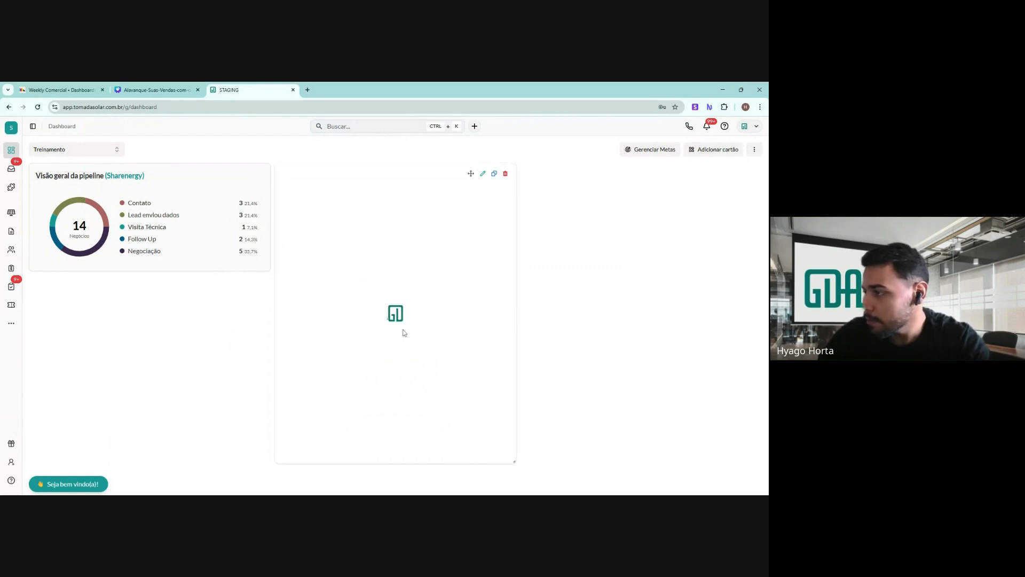
click(484, 174)
click(401, 291)
click(402, 300)
click(395, 350)
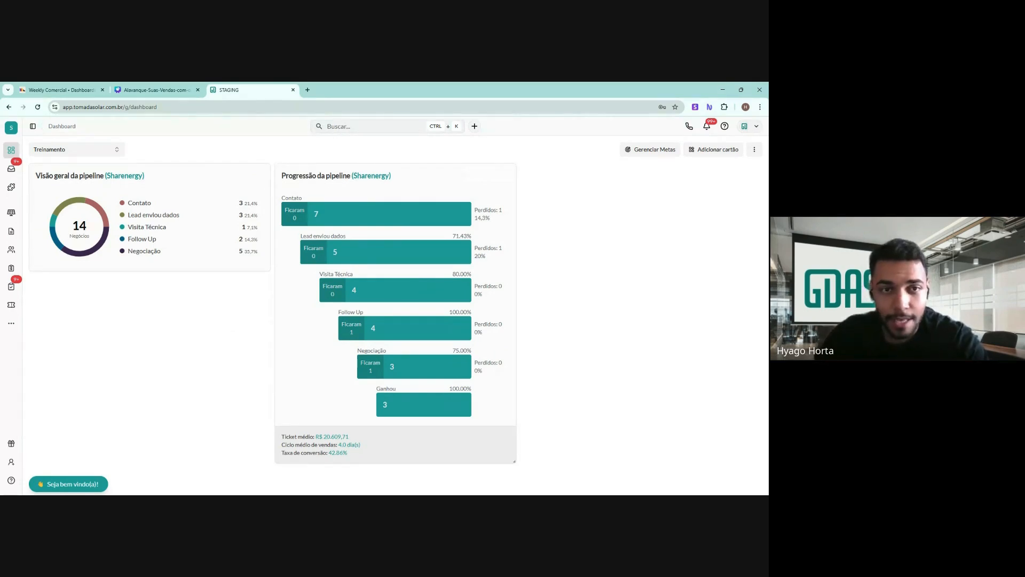
- Examine the progression card's funnel stages, lost deals, stage conversion percentages and summary metrics
drag(282, 150, 282, 186)
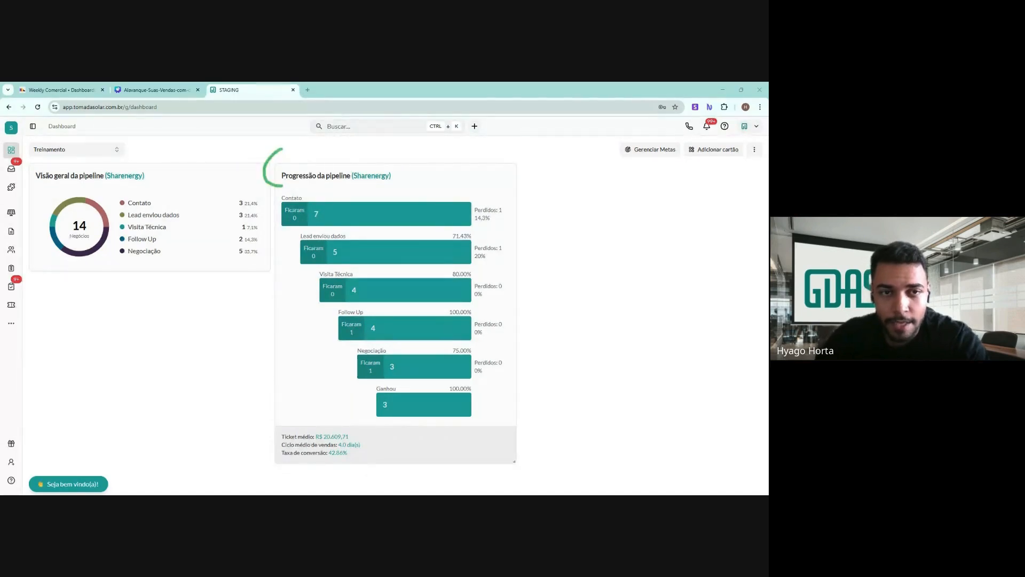
mouse_move(292, 191)
mouse_down()
mouse_move(273, 199)
mouse_move(299, 234)
mouse_move(327, 217)
mouse_up()
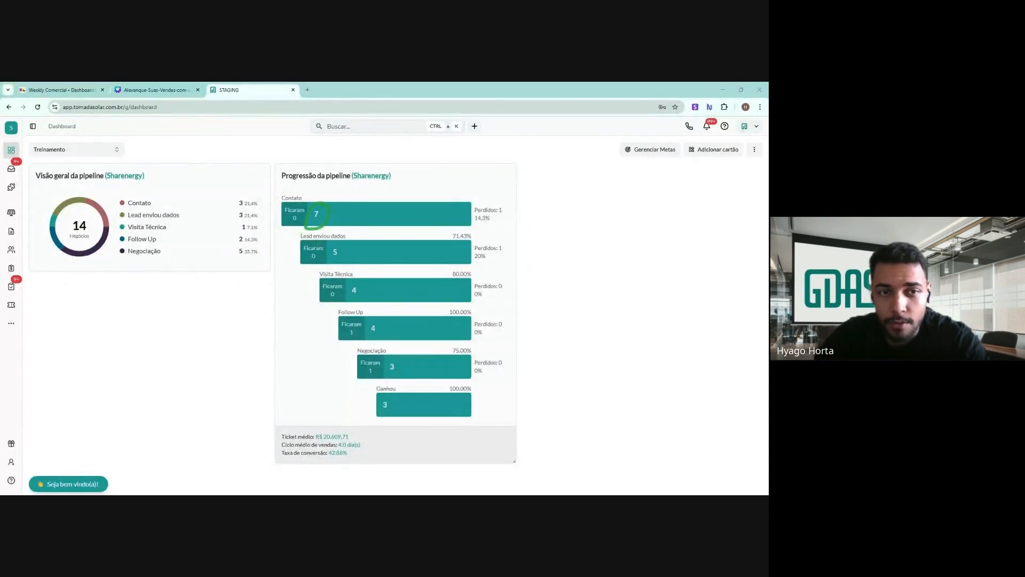
mouse_move(473, 225)
mouse_down()
mouse_move(487, 228)
mouse_move(477, 246)
mouse_move(495, 294)
mouse_move(478, 320)
mouse_up()
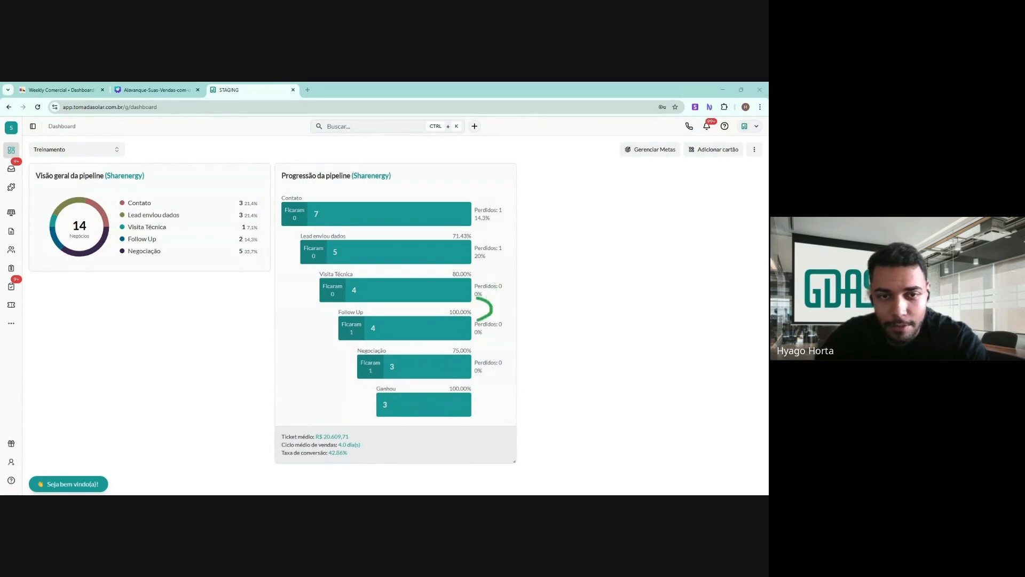
mouse_move(452, 232)
mouse_down()
mouse_move(448, 243)
mouse_move(476, 227)
mouse_move(453, 229)
mouse_up()
mouse_move(455, 268)
mouse_down()
mouse_move(453, 280)
mouse_move(461, 265)
mouse_up()
mouse_move(453, 304)
mouse_down()
mouse_move(446, 309)
mouse_move(461, 305)
mouse_up()
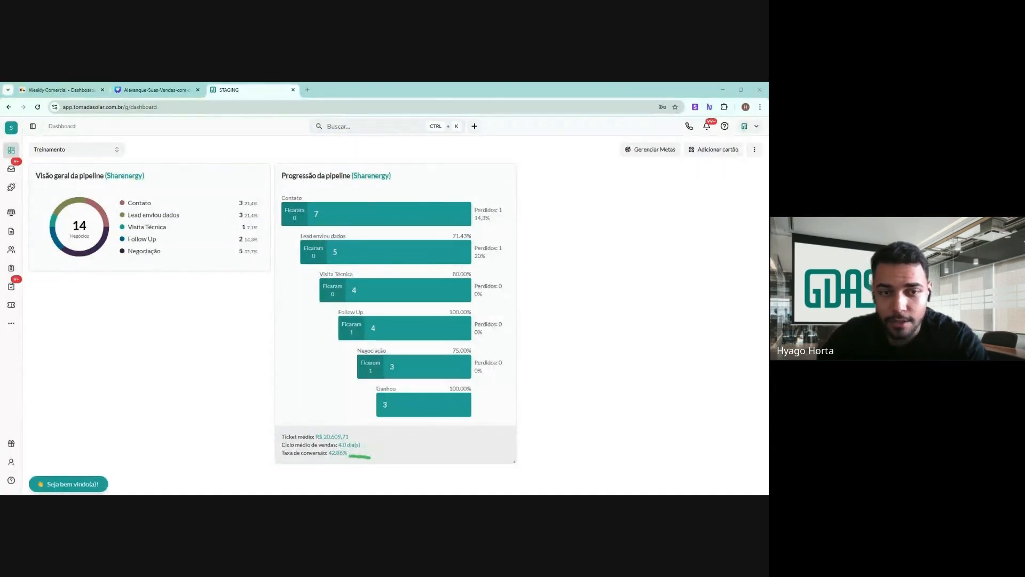
- Move the Progressão da pipeline card to the far right column of the dashboard
mouse_move(474, 177)
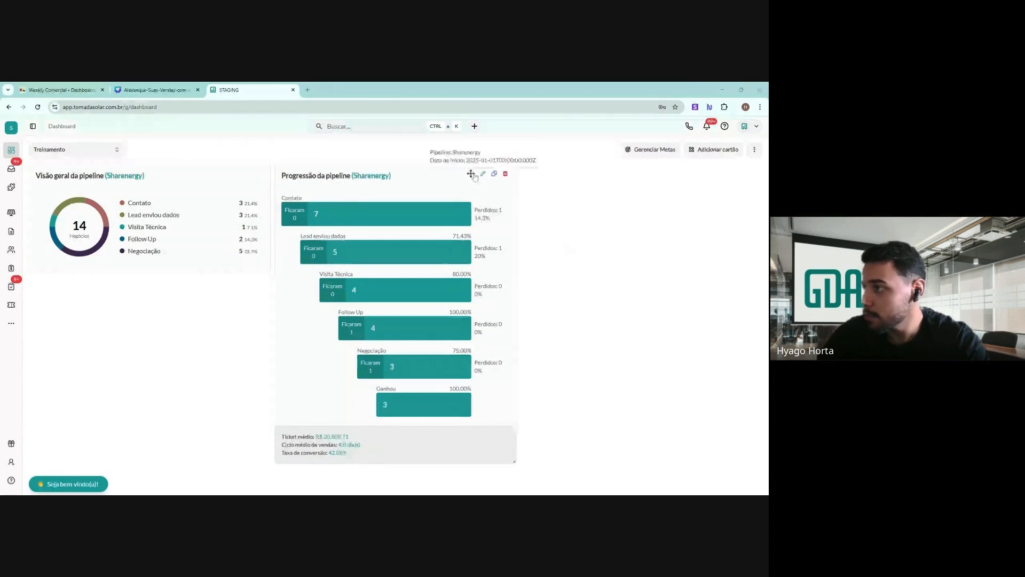
drag(470, 174, 767, 185)
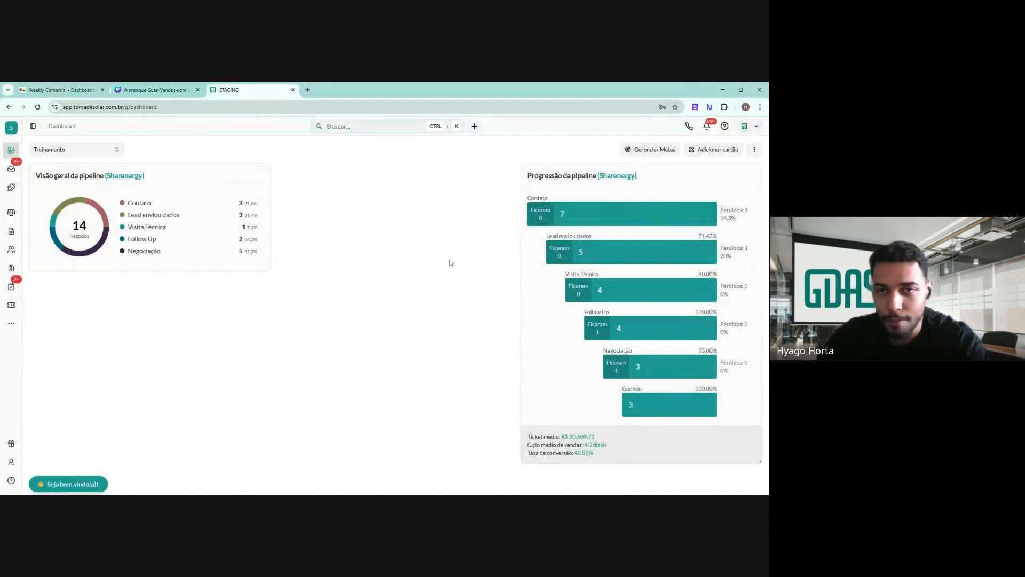
- Add a Progressão personalizada card to the dashboard and enter Negócios Ganhos as its widget title
click(706, 150)
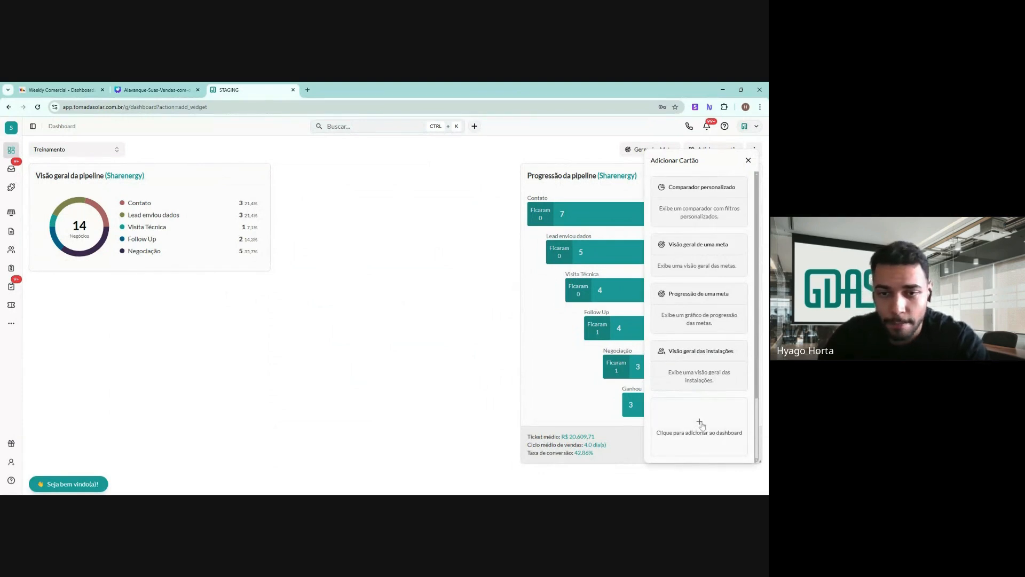
click(701, 423)
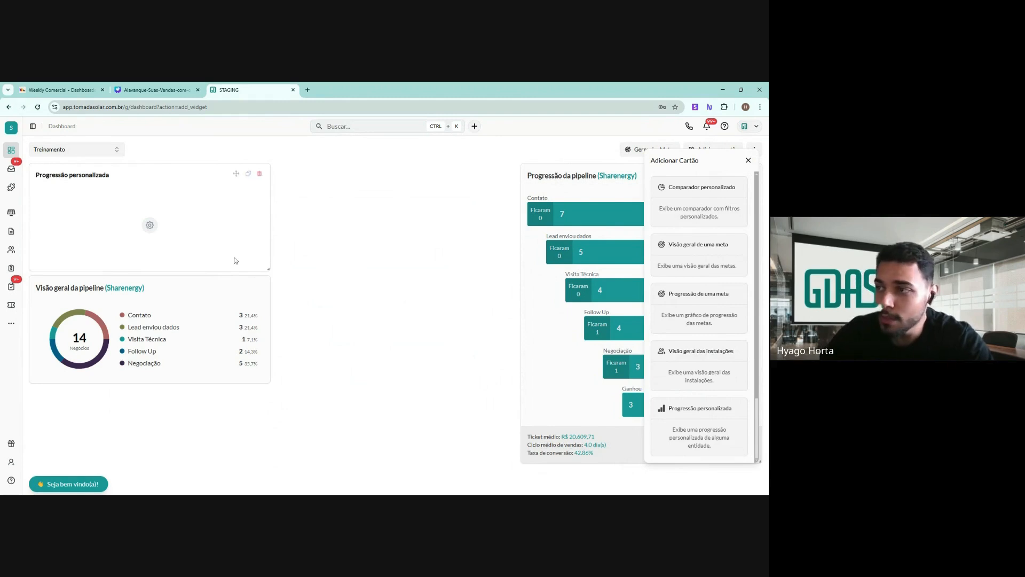
click(150, 226)
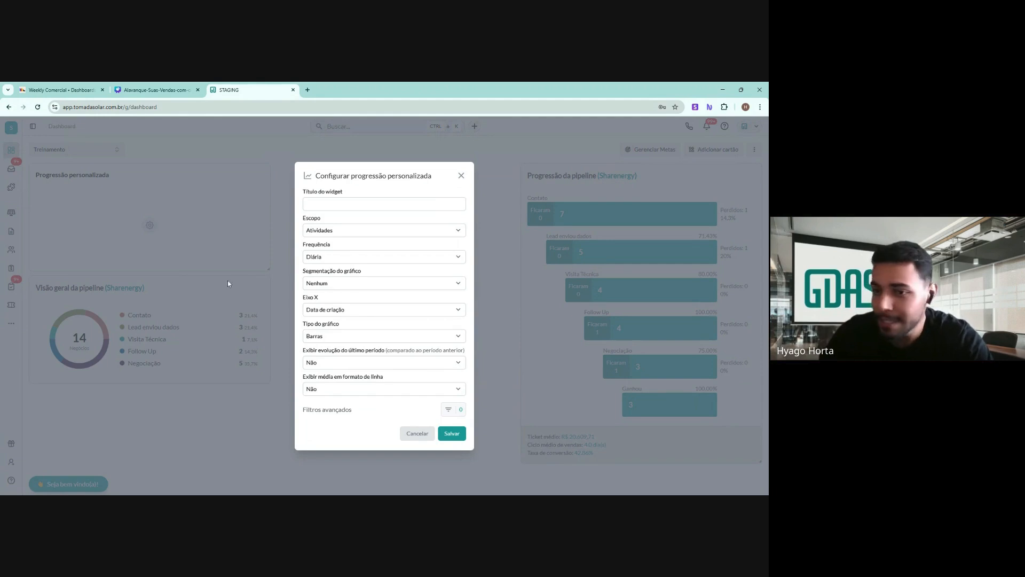
click(363, 204)
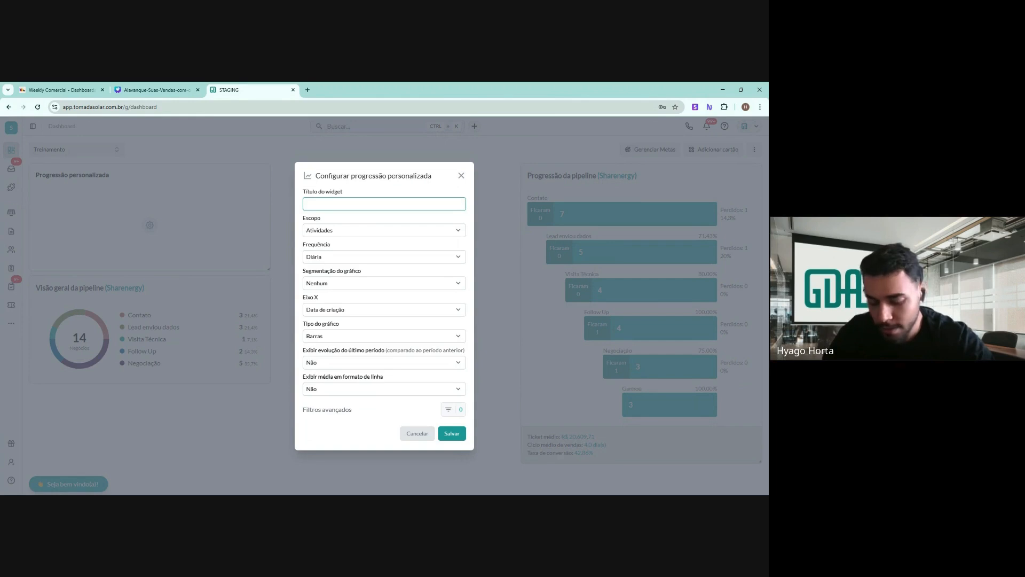
text(egócios Ganhos)
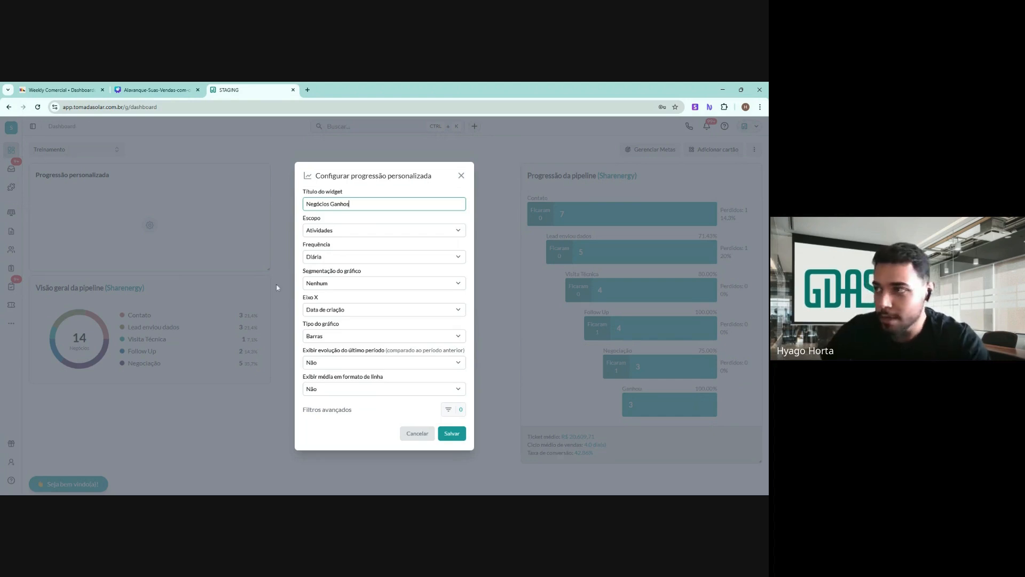
- Set the scope of the Negócios Ganhos widget to Negócios
key(Tab)
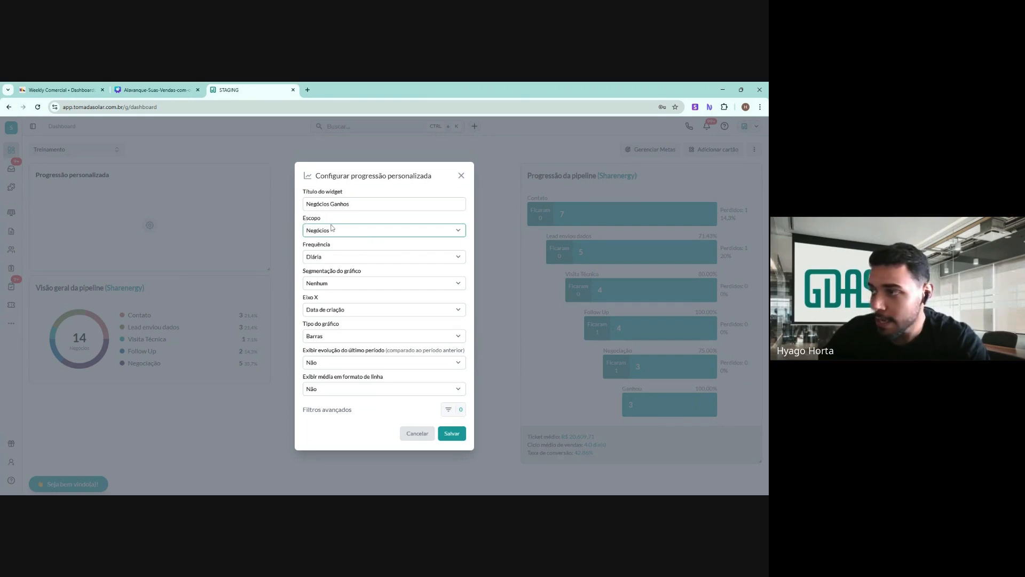
click(344, 242)
key(Down)
key(Down)
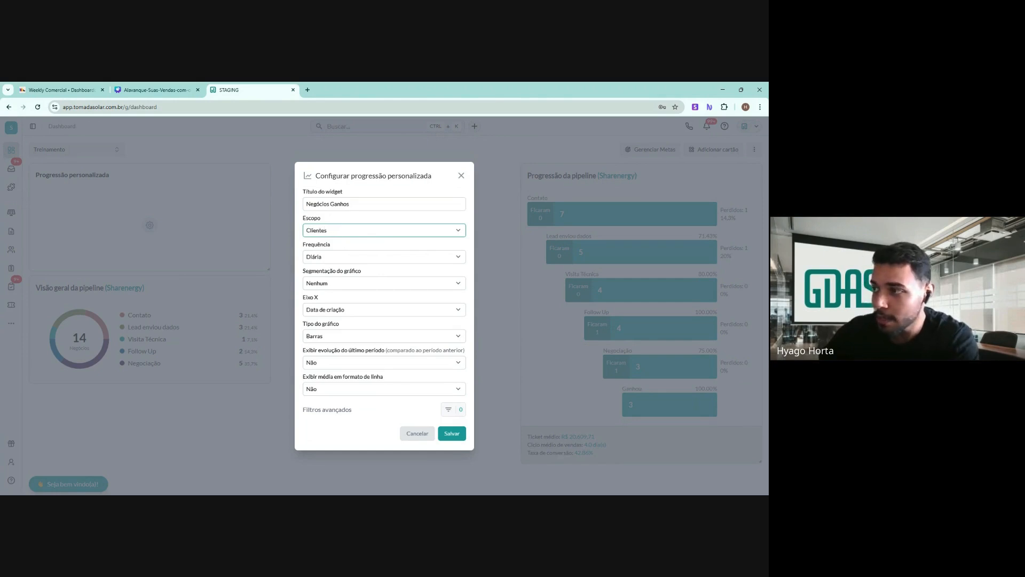
key(Down)
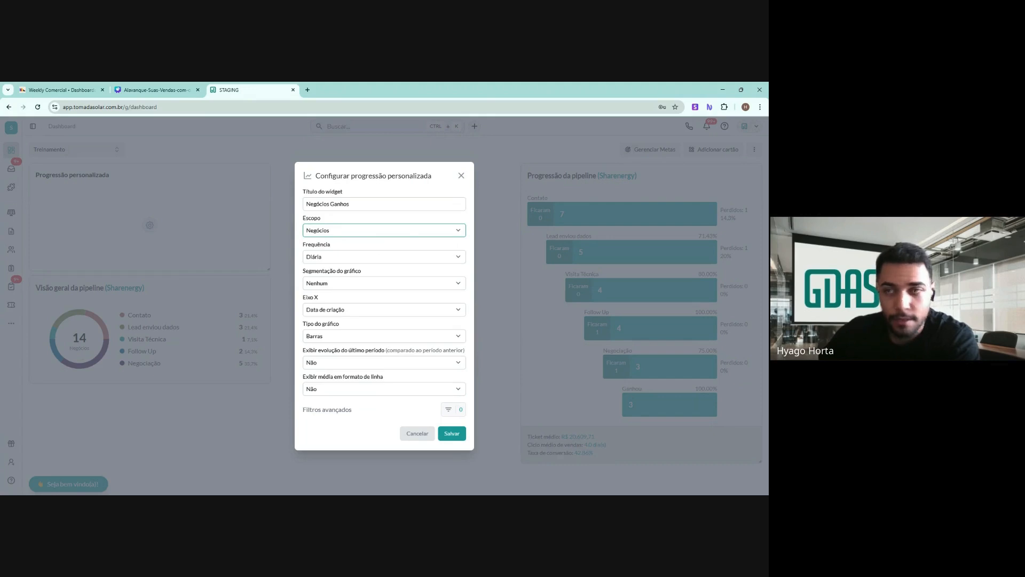
click(401, 217)
- Set the widget's frequency to Semanal and segment the chart by Vendedor
click(368, 257)
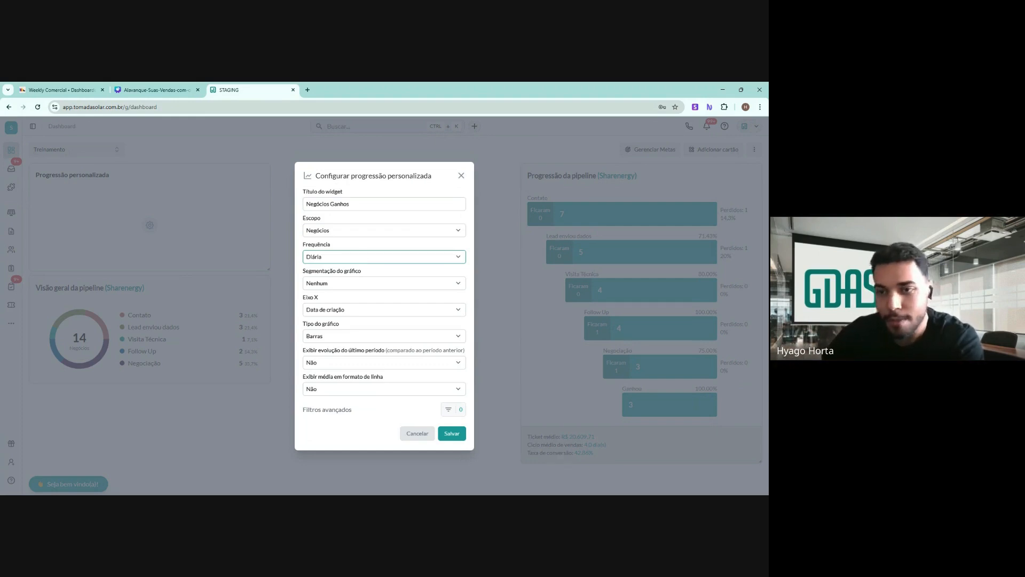
key(Down)
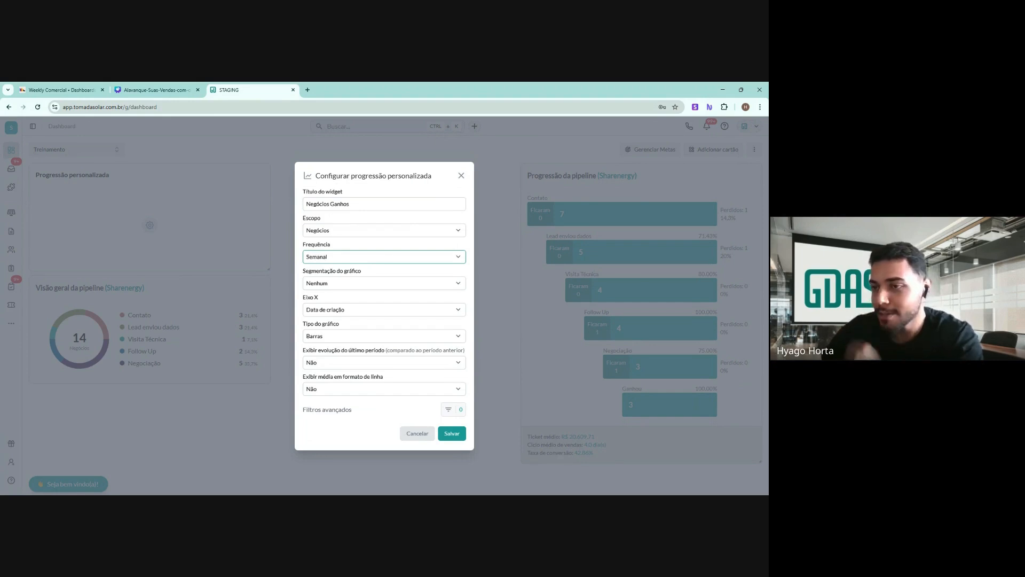
key(Tab)
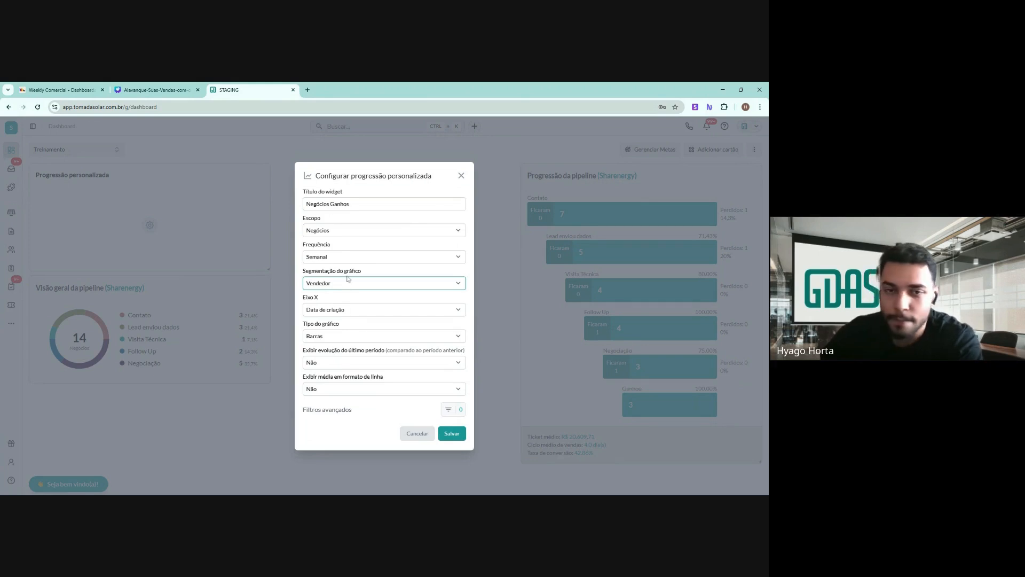
key(ctrl+2)
mouse_move(307, 267)
mouse_down()
mouse_move(308, 293)
mouse_move(342, 280)
mouse_move(297, 267)
mouse_up()
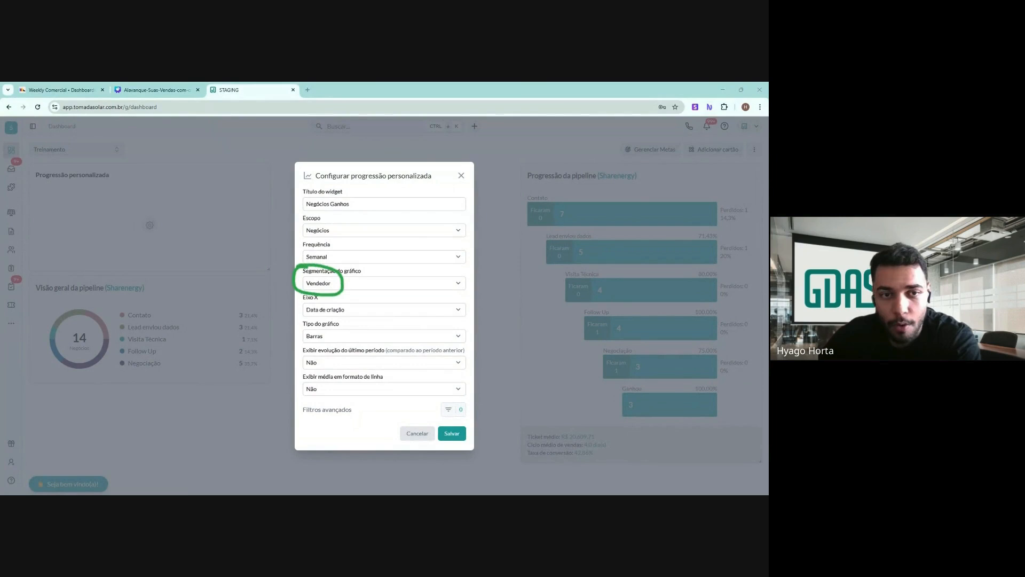
mouse_move(379, 290)
mouse_down()
mouse_move(340, 286)
mouse_move(353, 291)
mouse_up()
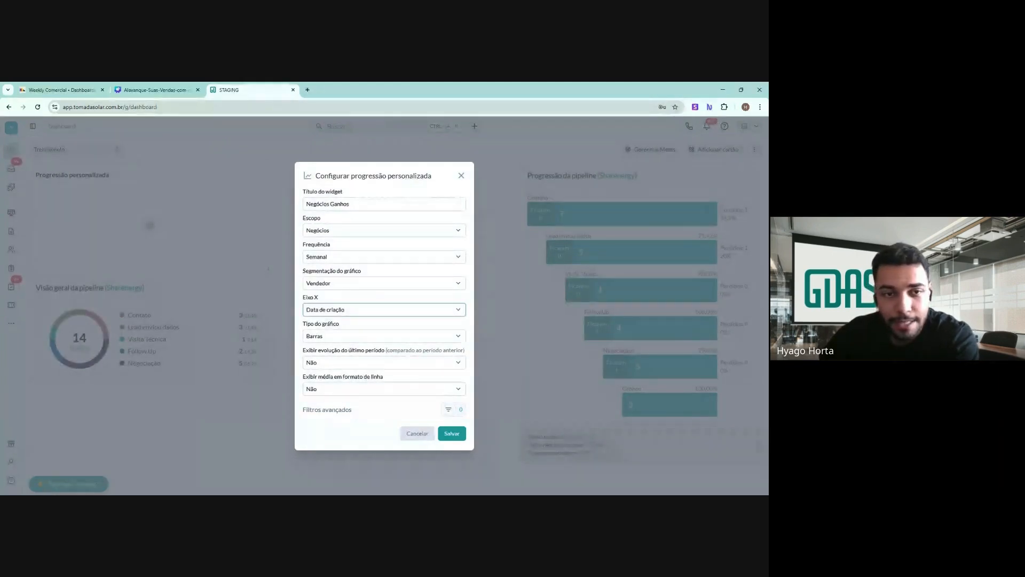
- Use Data de fechamento for the widget's X axis and Linhas as its chart type
key(Down)
key(Down)
key(Down)
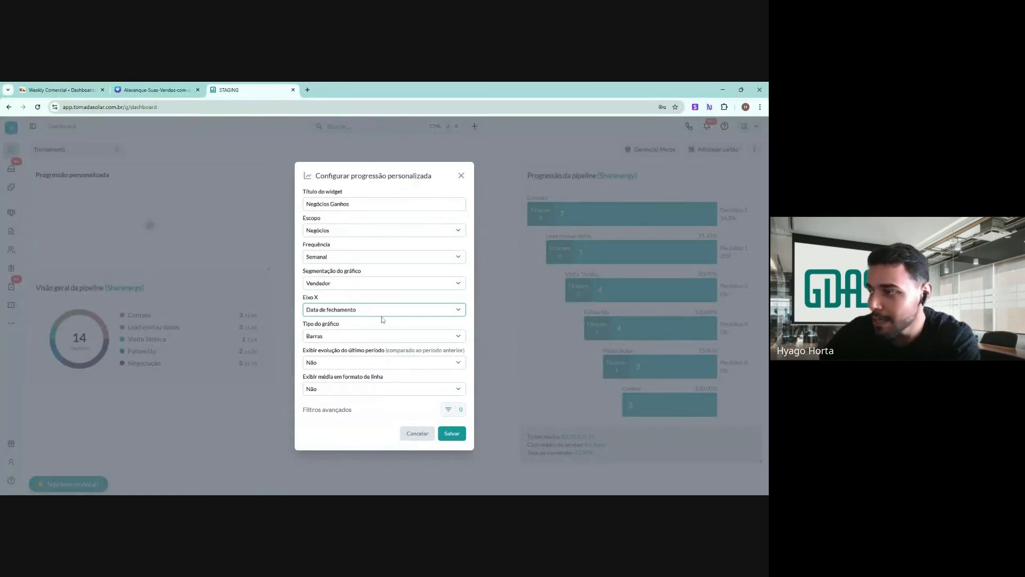
click(363, 340)
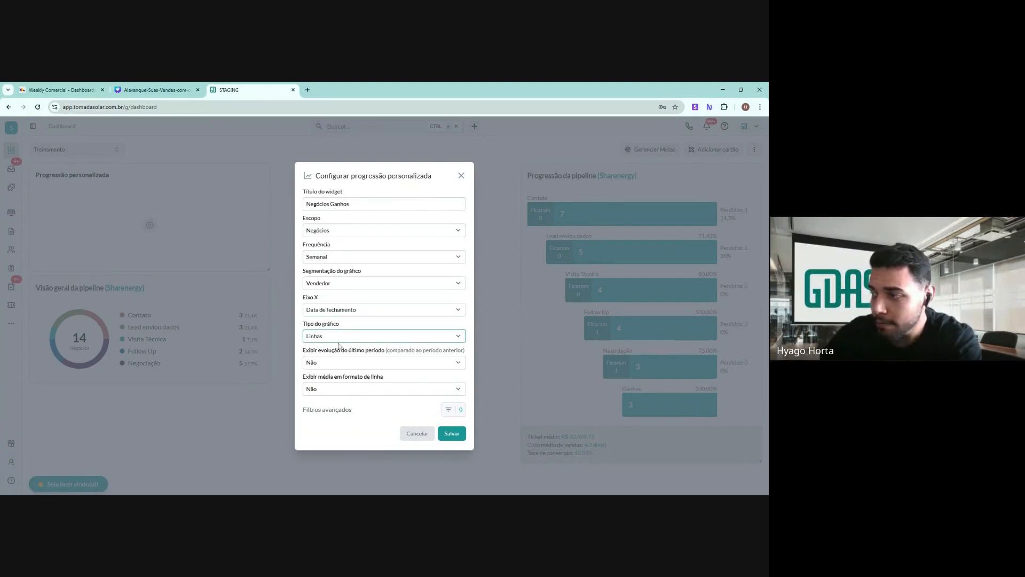
- Enable the comparison with the previous period and the average shown as a line, setting both options to Sim
click(352, 362)
click(341, 388)
click(339, 391)
click(338, 400)
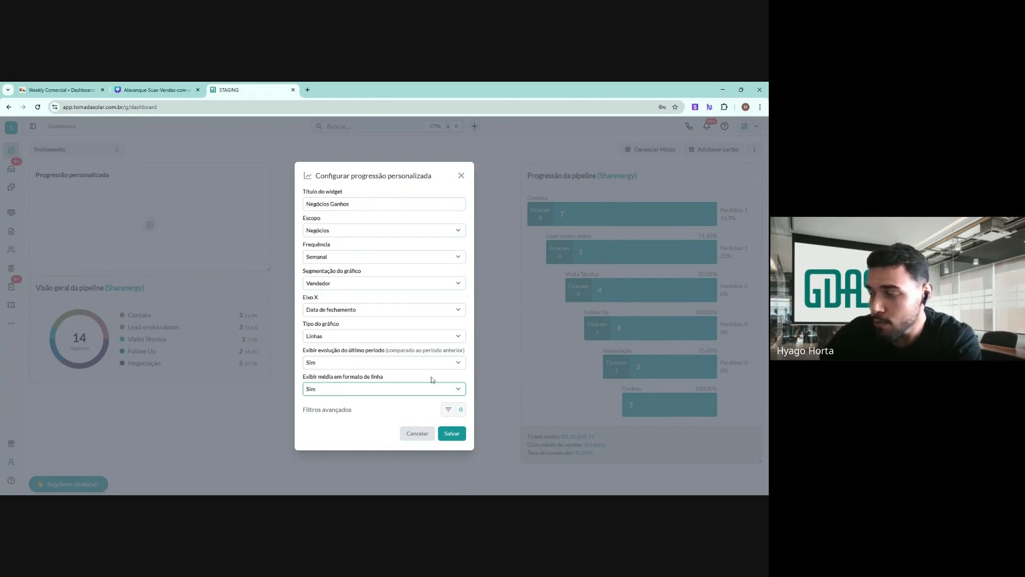
mouse_move(383, 341)
mouse_down()
mouse_move(456, 367)
mouse_move(428, 330)
mouse_move(380, 337)
mouse_up()
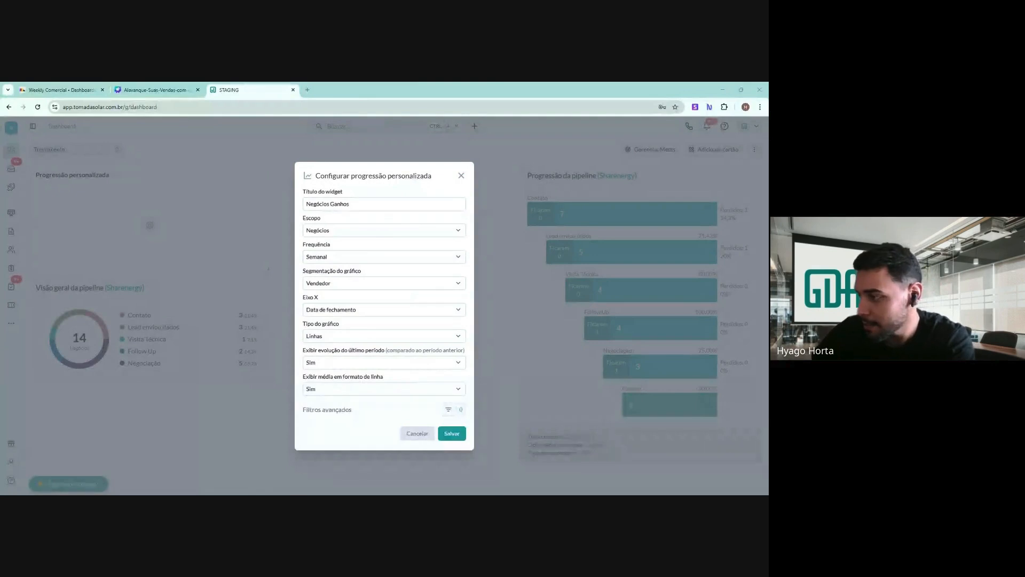
- Add an advanced filter where Pipeline is igual a Sharenergy and save the Negócios Ganhos card
click(449, 409)
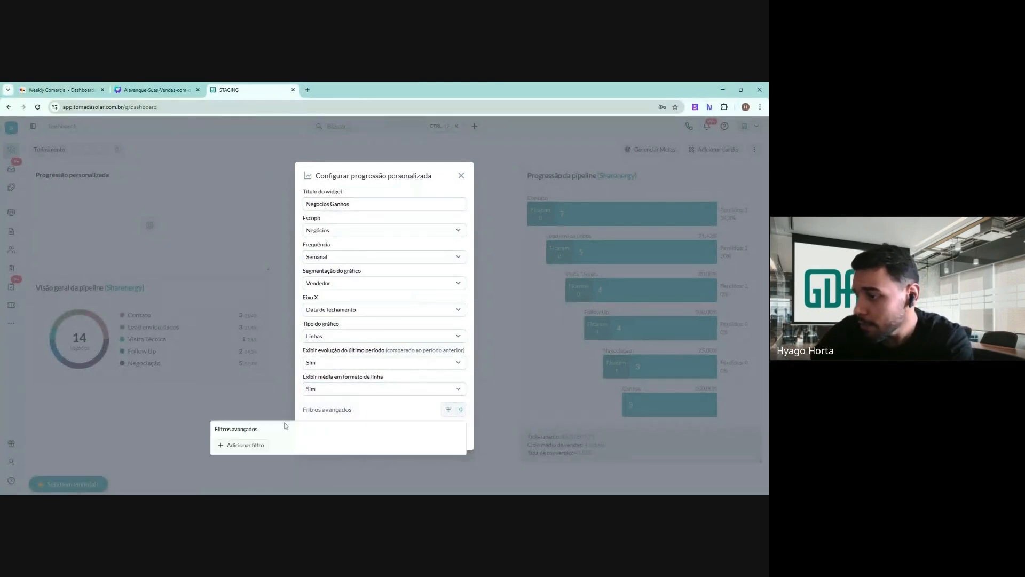
click(247, 446)
click(275, 457)
click(449, 410)
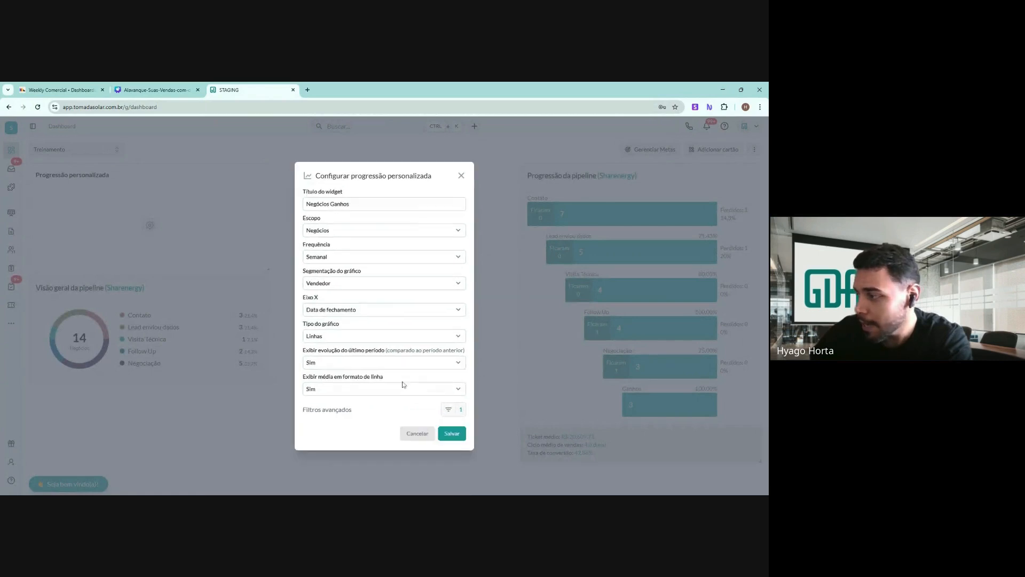
click(450, 411)
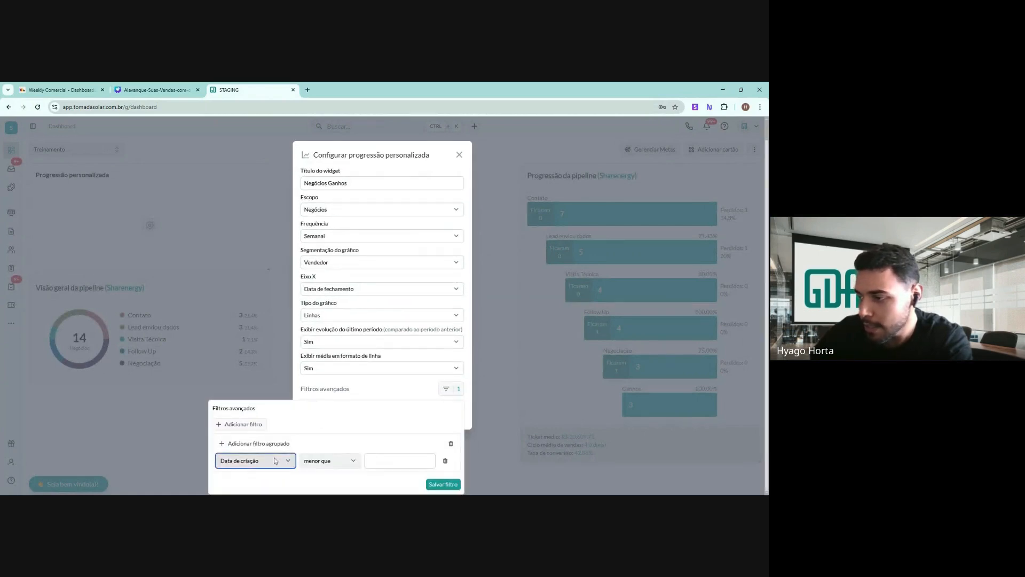
click(255, 322)
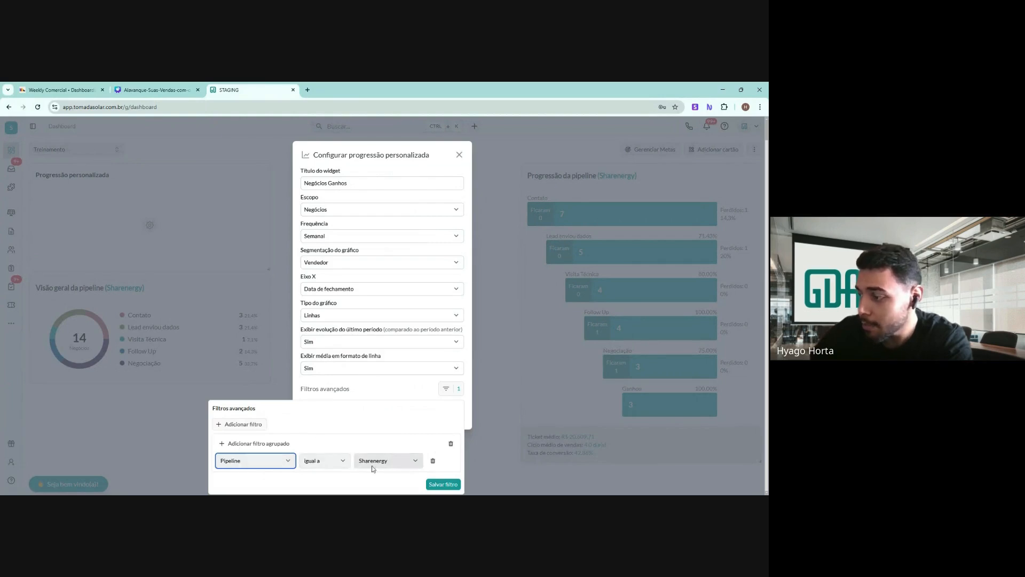
click(407, 392)
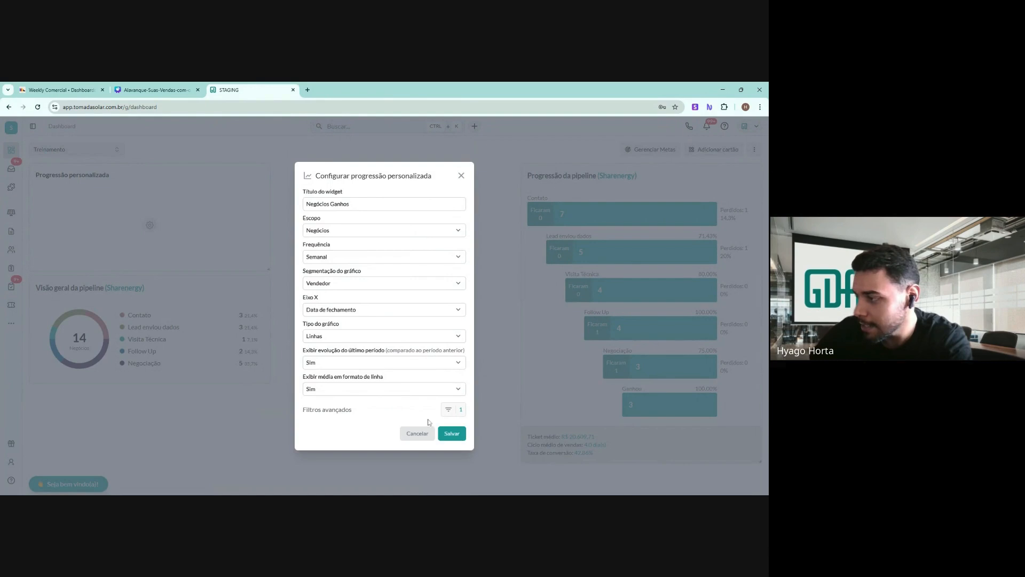
click(453, 438)
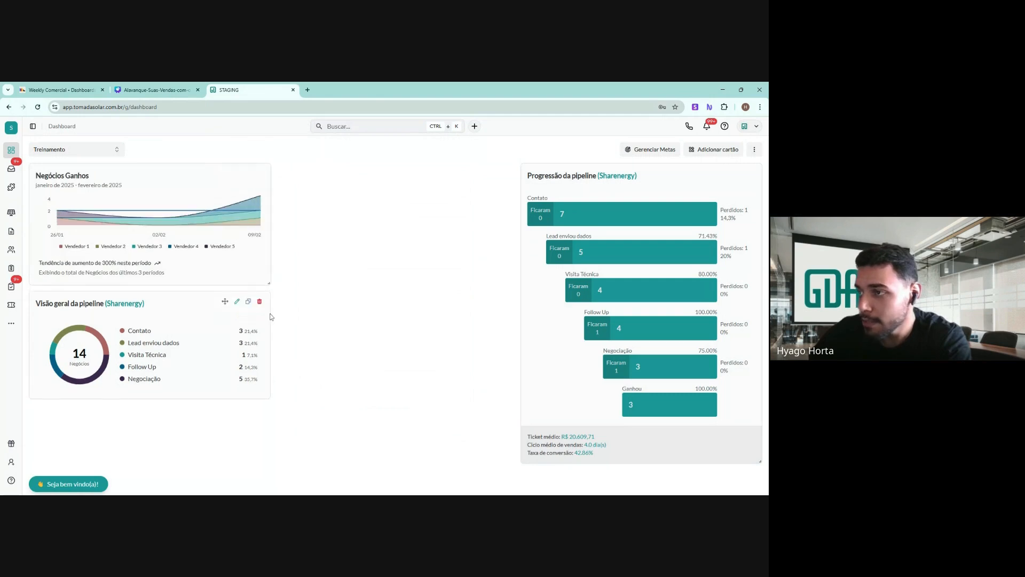
- Make the Negócios Ganhos card taller while keeping it as wide as the Visão geral da pipeline card
drag(269, 298, 511, 437)
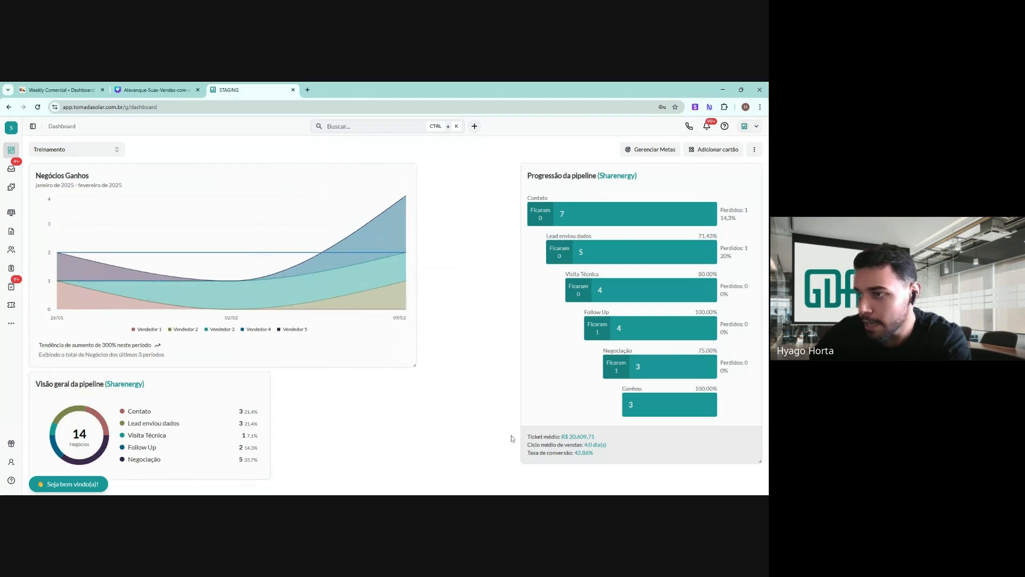
mouse_move(120, 320)
mouse_down()
mouse_move(116, 336)
mouse_move(177, 343)
mouse_move(267, 346)
mouse_move(302, 330)
mouse_move(193, 316)
mouse_move(112, 324)
mouse_up()
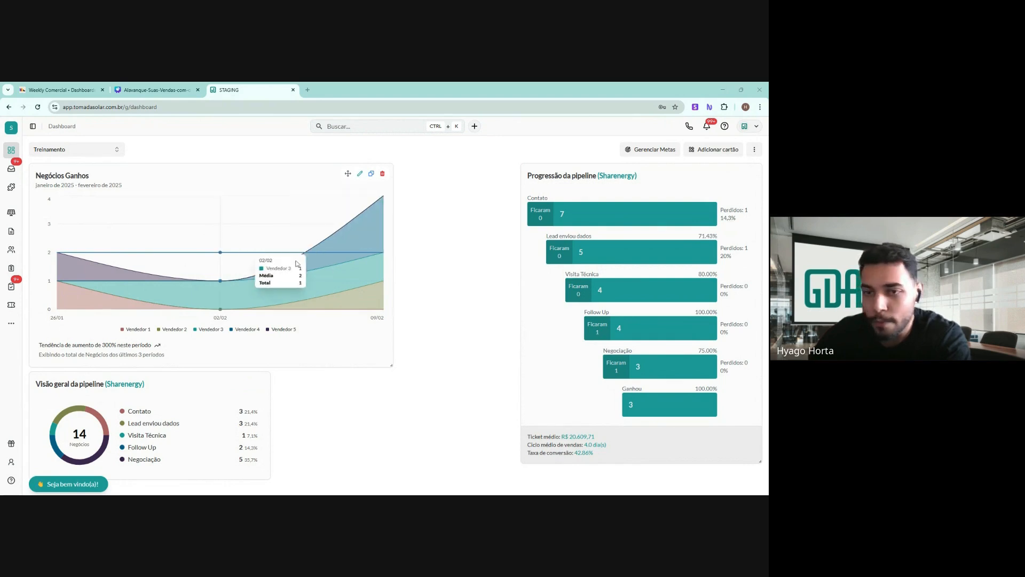
drag(391, 365, 99, 364)
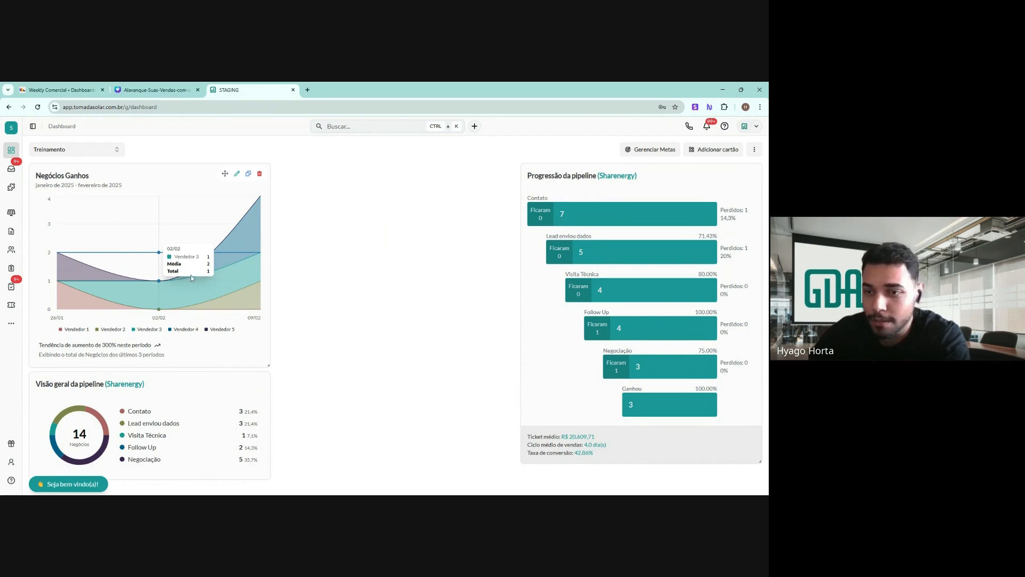
- Change the Negócios Ganhos card's frequency to Mensal and save it
click(238, 175)
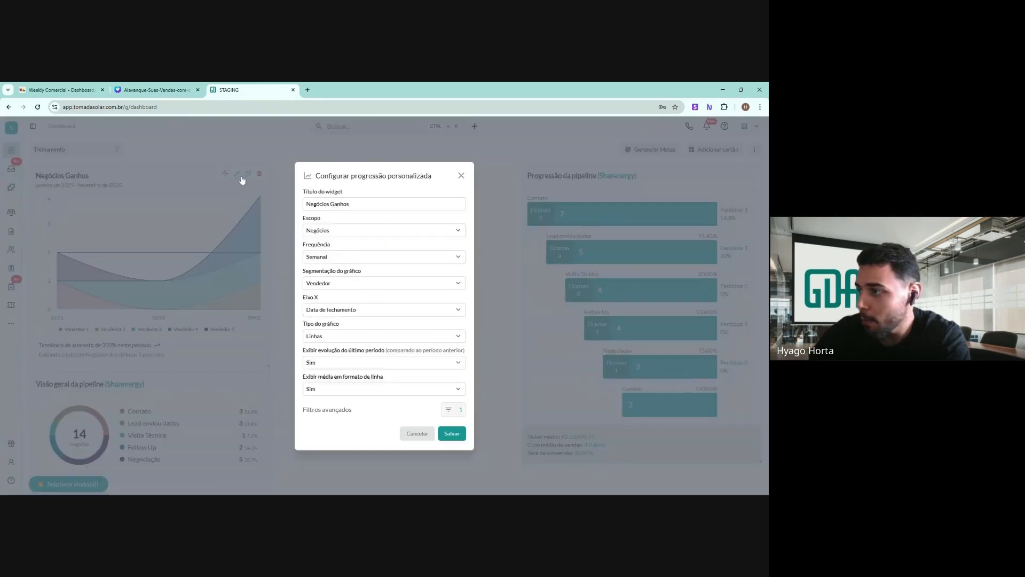
click(350, 258)
click(346, 296)
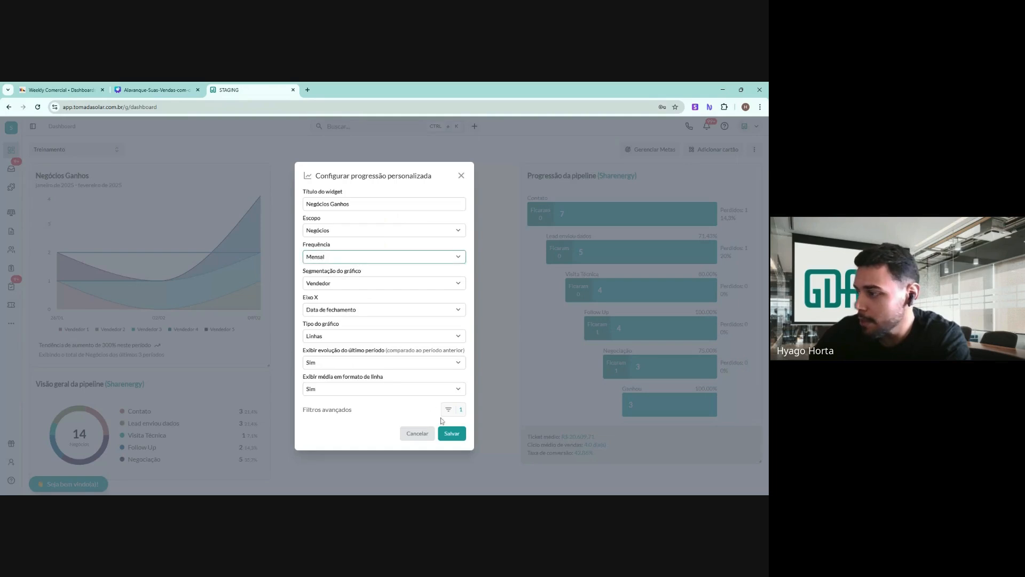
click(452, 433)
mouse_move(165, 258)
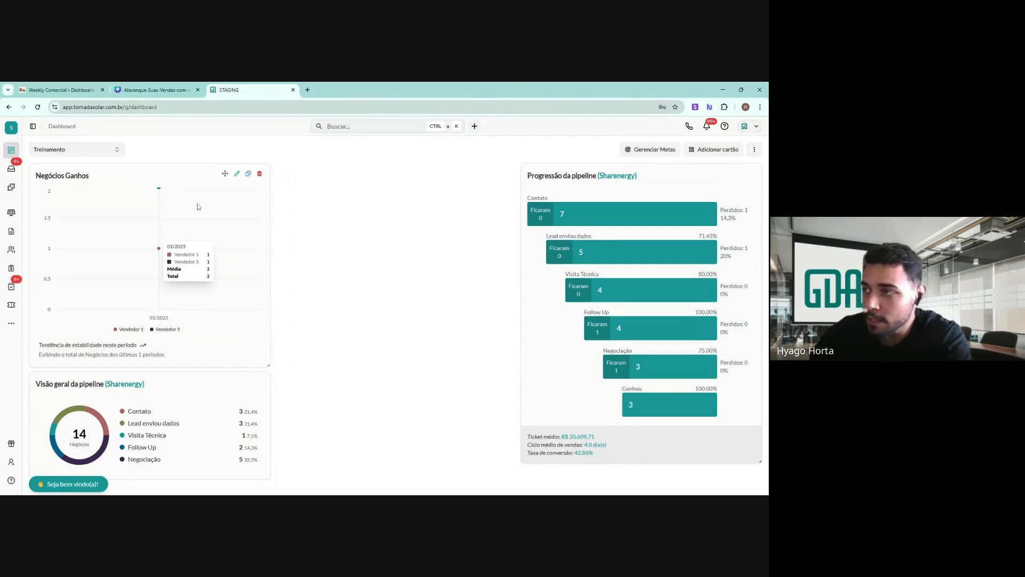
- Change the Negócios Ganhos card's chart type to Barras and save it
click(237, 175)
click(359, 337)
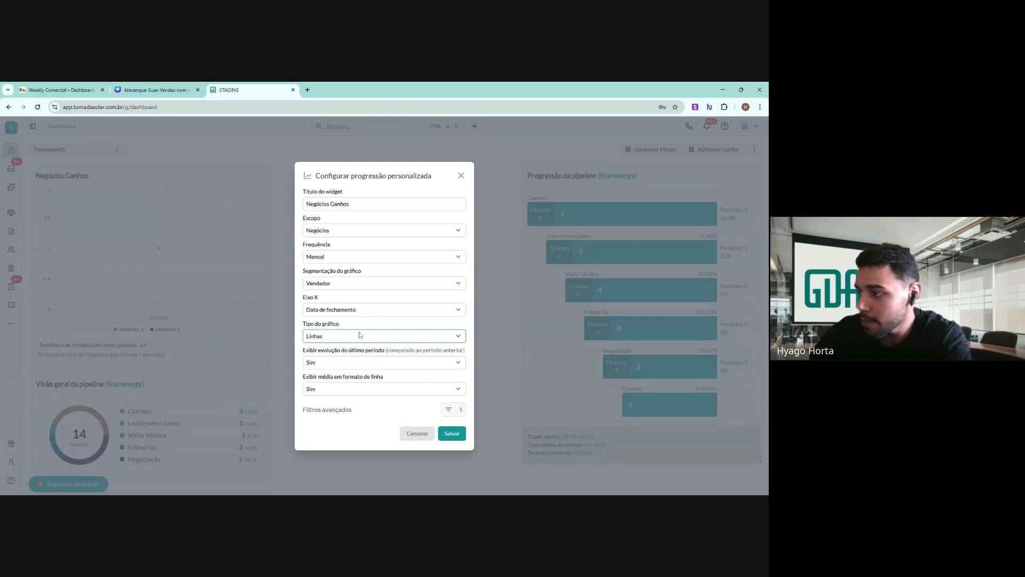
click(357, 368)
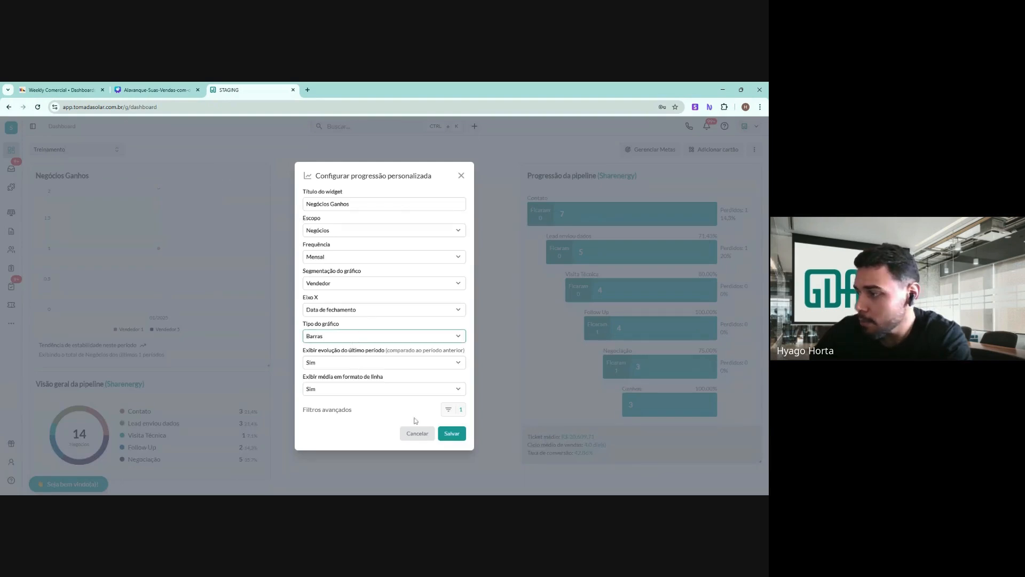
click(451, 433)
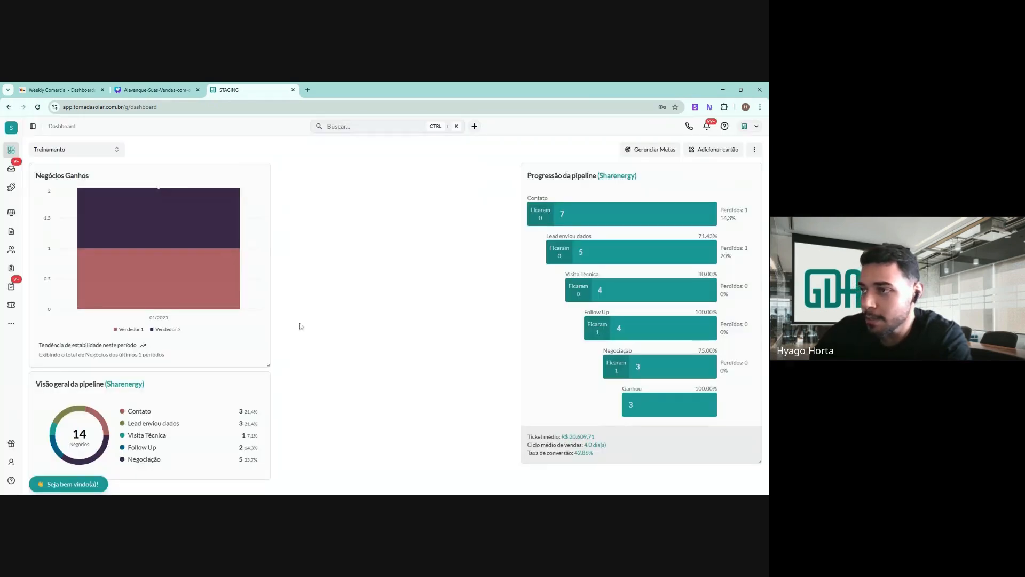